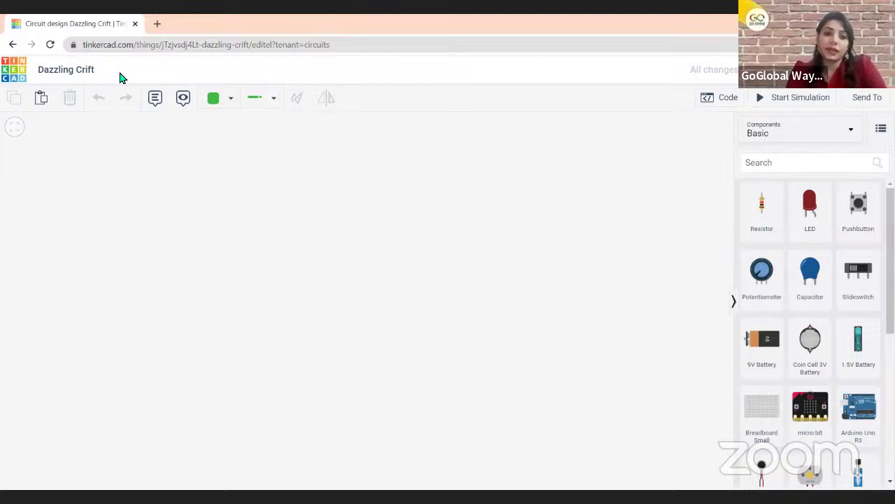
left_click(158, 25)
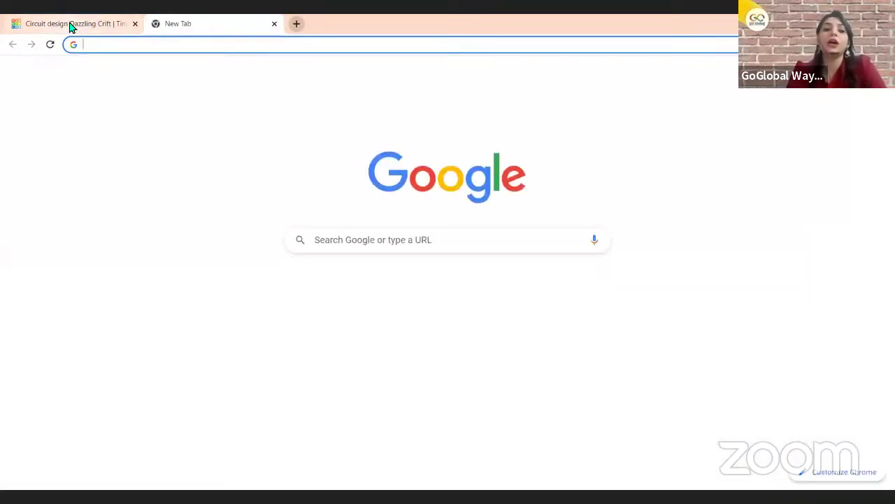
left_click(70, 27)
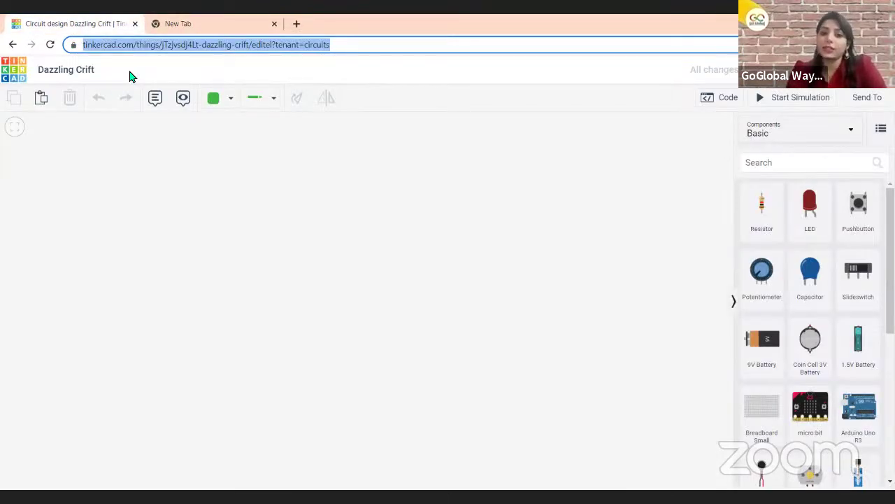
left_click(128, 151)
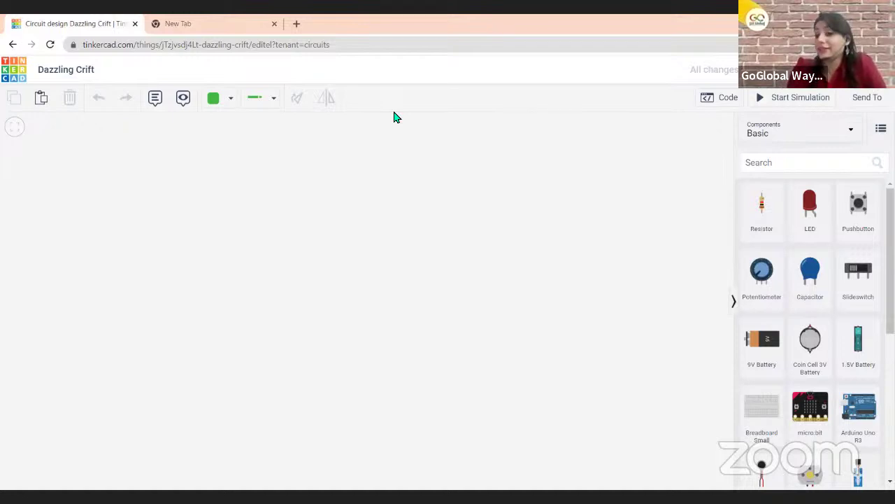
mouse_move(364, 153)
left_mouse_down()
mouse_move(403, 191)
mouse_move(361, 150)
left_mouse_up()
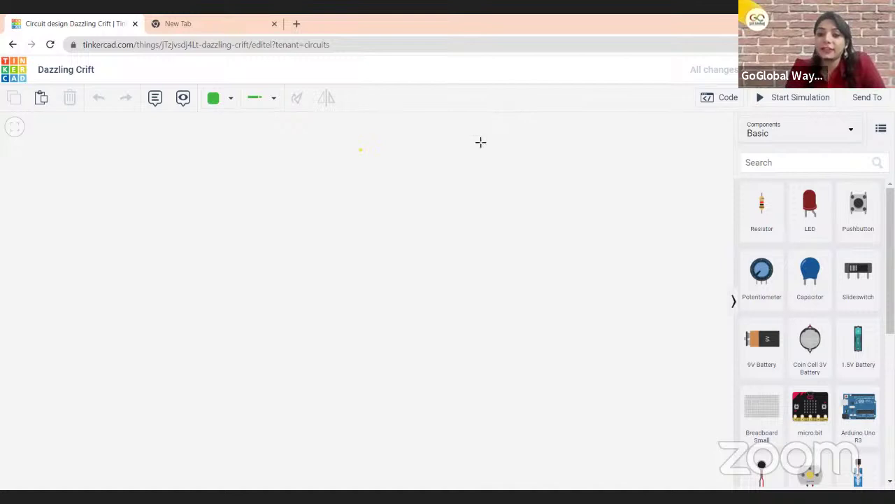
left_click_drag(470, 138, 512, 175)
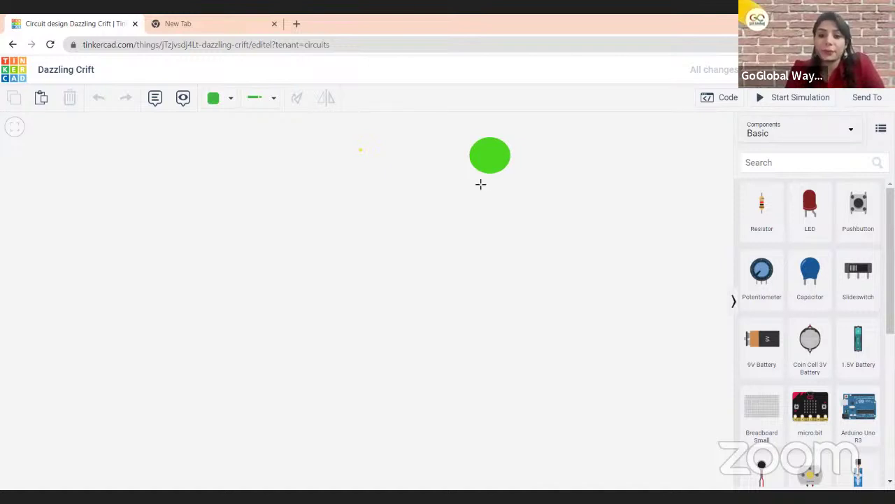
left_click_drag(477, 181, 522, 225)
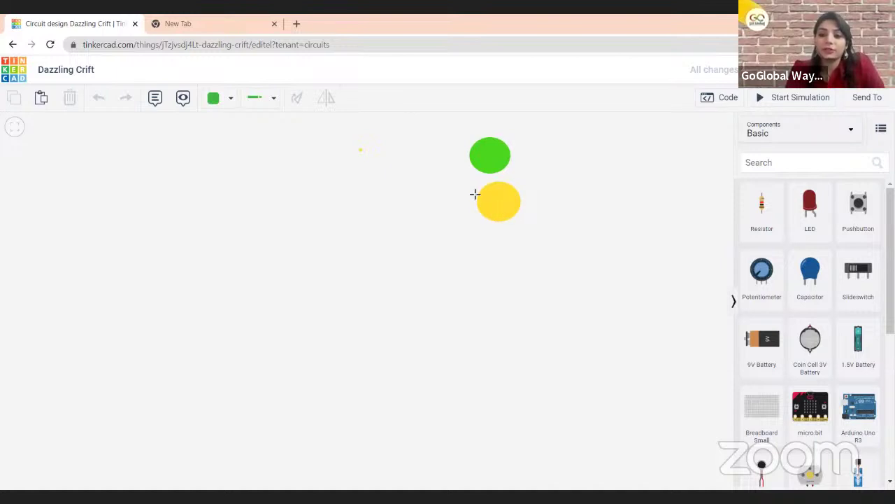
left_click_drag(479, 234, 526, 282)
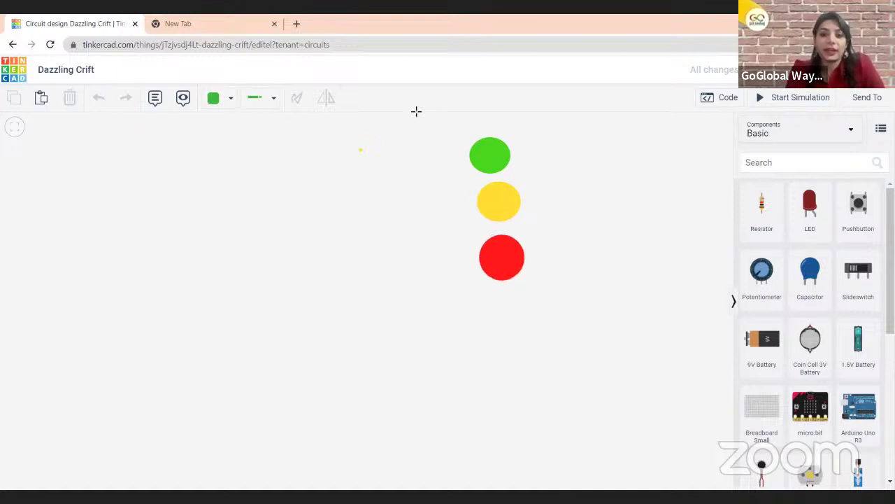
left_click(466, 135)
left_click_drag(522, 165, 534, 284)
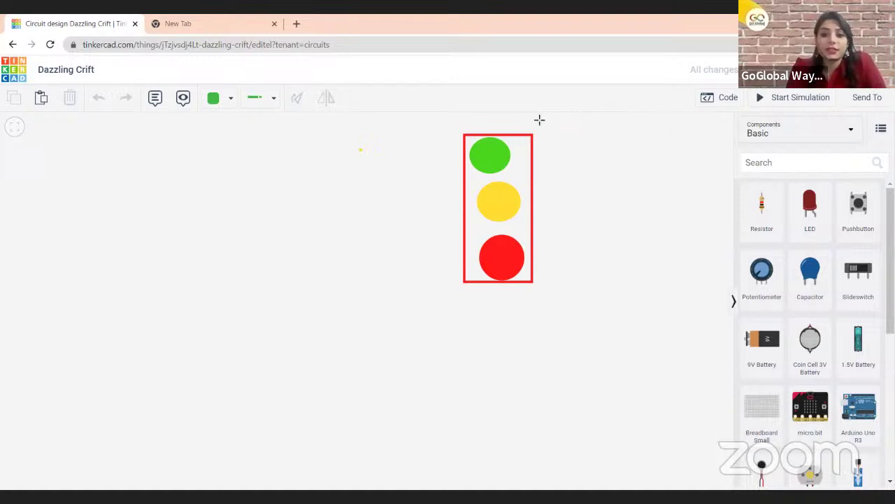
mouse_move(725, 131)
left_mouse_down()
mouse_move(730, 143)
mouse_move(757, 120)
left_mouse_up()
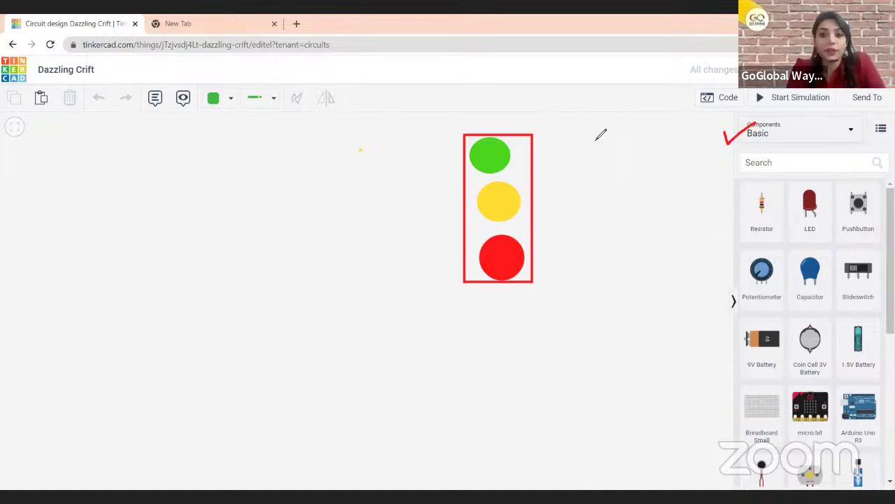
left_click(468, 154)
mouse_move(475, 157)
left_mouse_down()
mouse_move(496, 208)
mouse_move(496, 256)
left_mouse_up()
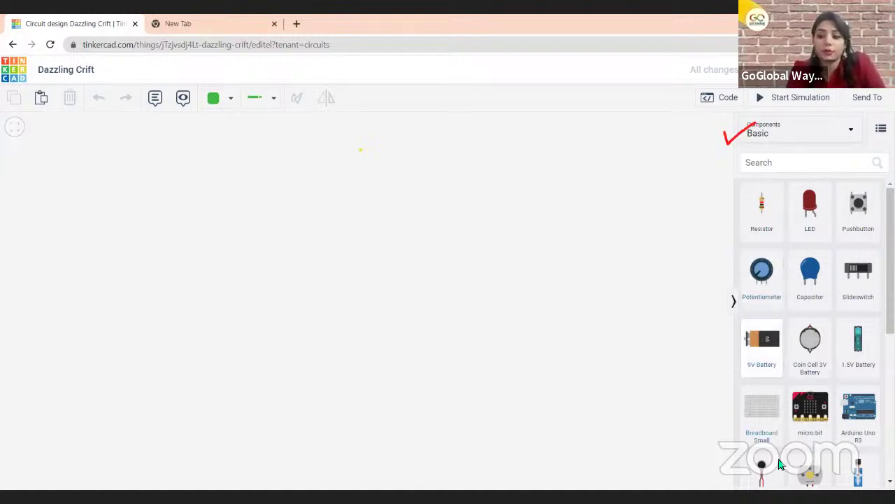
Place a small breadboard on the empty circuit canvas
left_click_drag(762, 411, 672, 386)
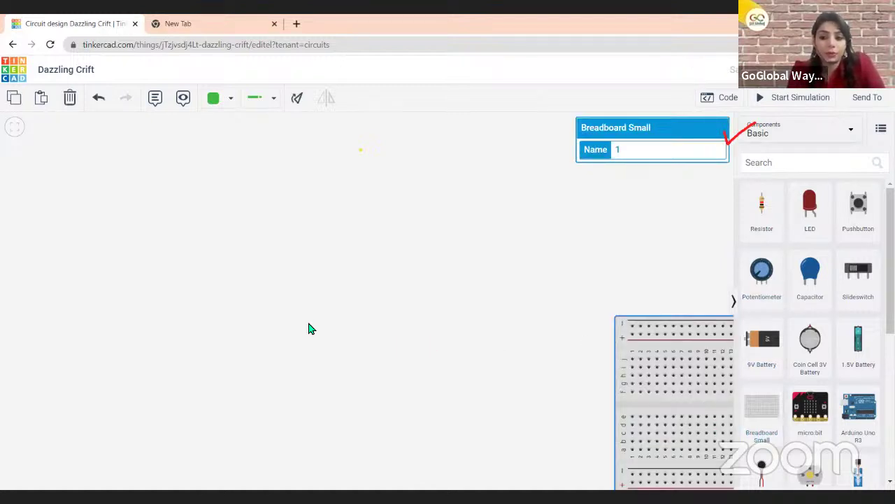
left_click(671, 383)
left_click(356, 335)
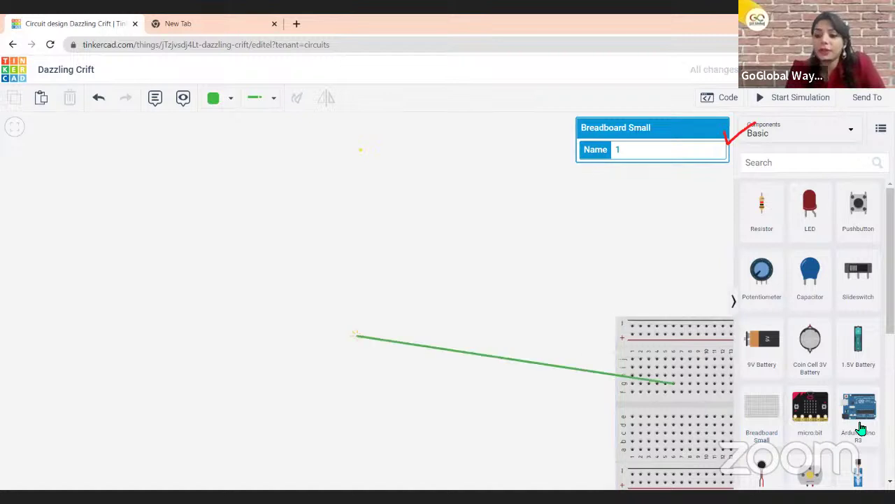
left_click_drag(355, 336, 308, 322)
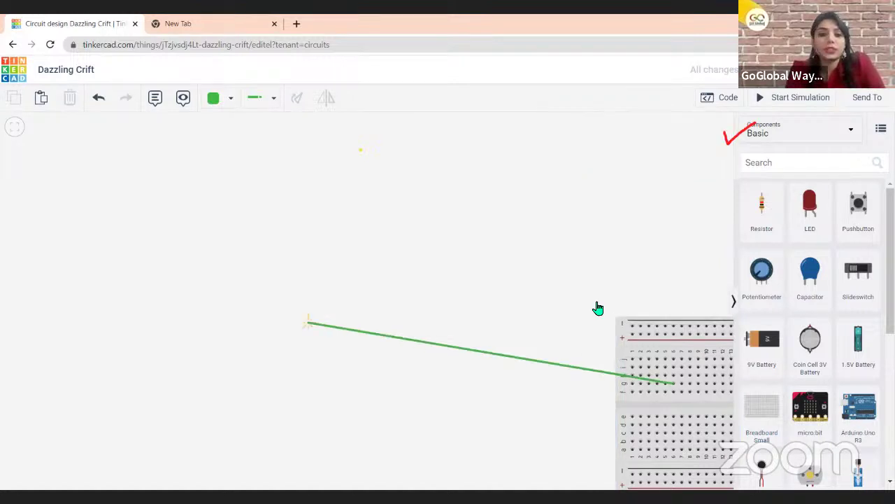
left_click(101, 103)
left_click(101, 103)
left_click(101, 103)
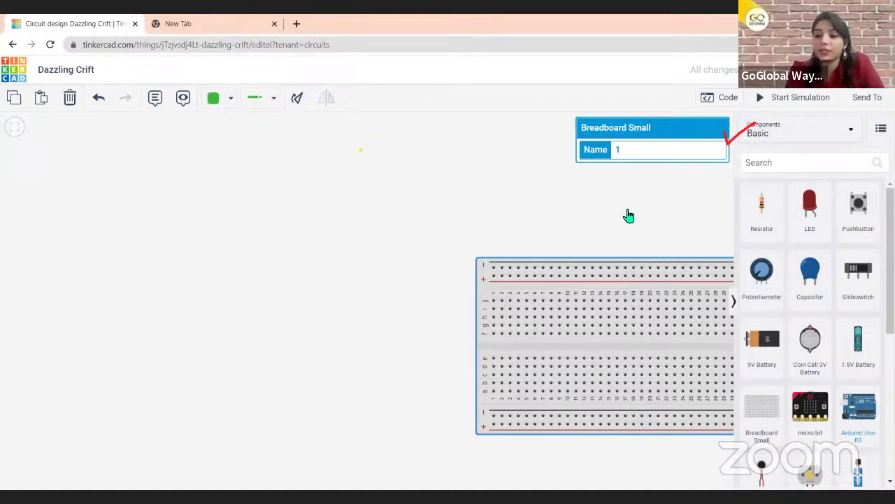
Place an Arduino Uno R3 beside the breadboard and rotate it 90 degrees clockwise so its USB port faces up
left_click(378, 251)
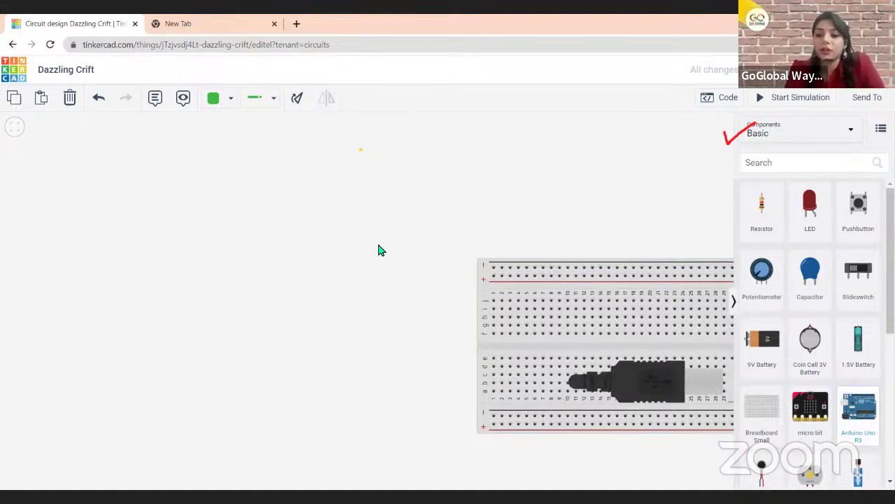
left_click(358, 261)
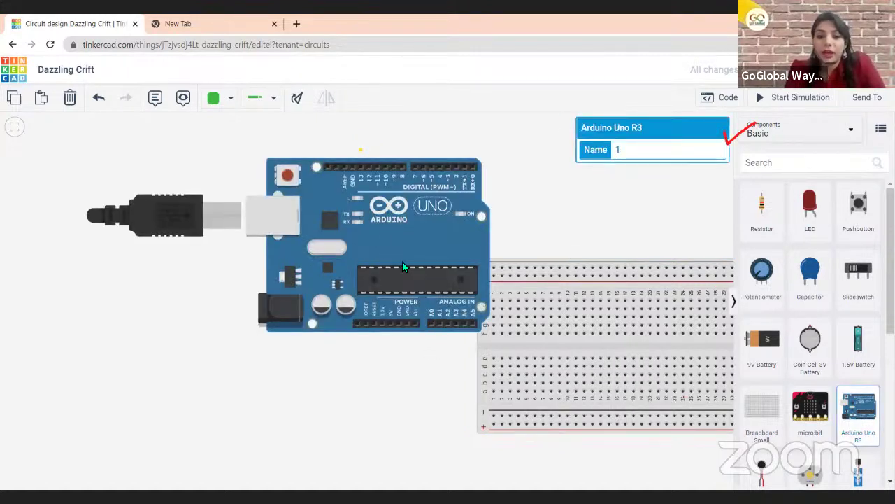
left_click(297, 101)
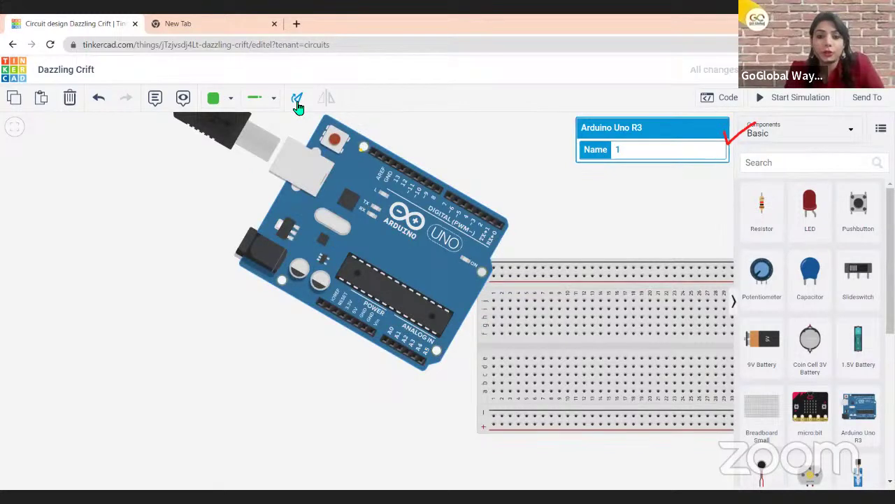
left_click(298, 102)
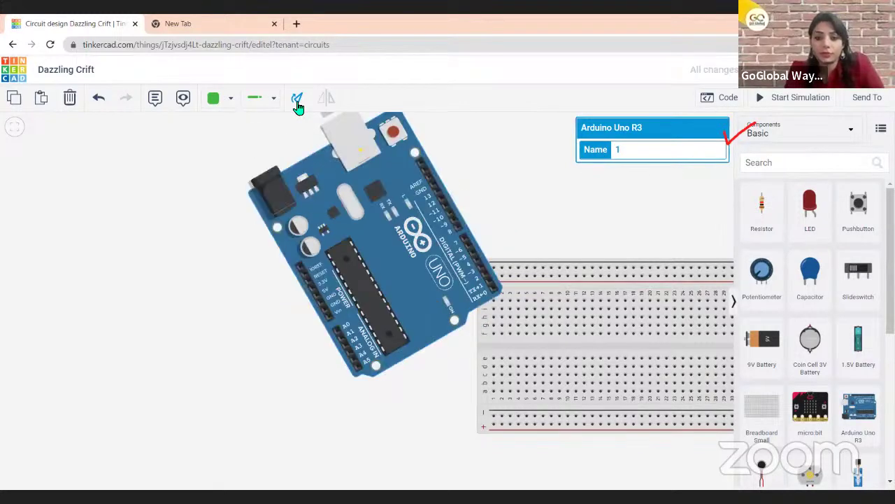
left_click(297, 99)
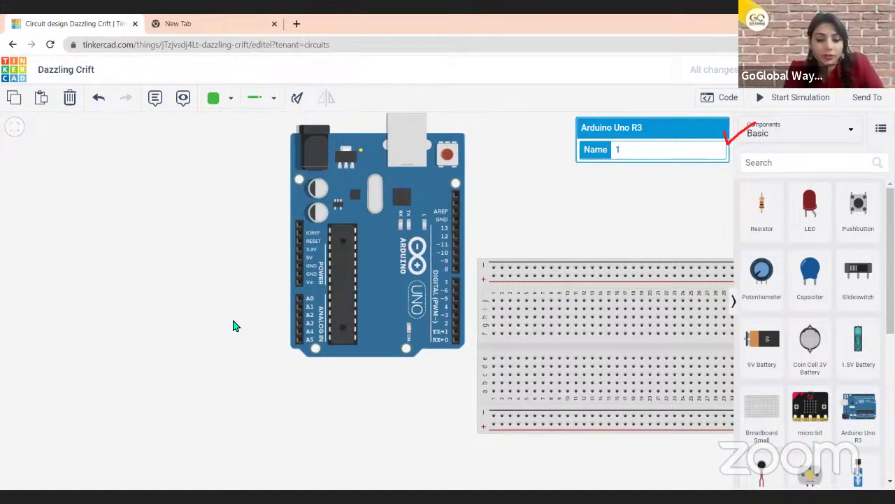
Move the Arduino Uno left and down so it stands clear of the breadboard
key("Left")
key("Down")
key("Left")
key("Down")
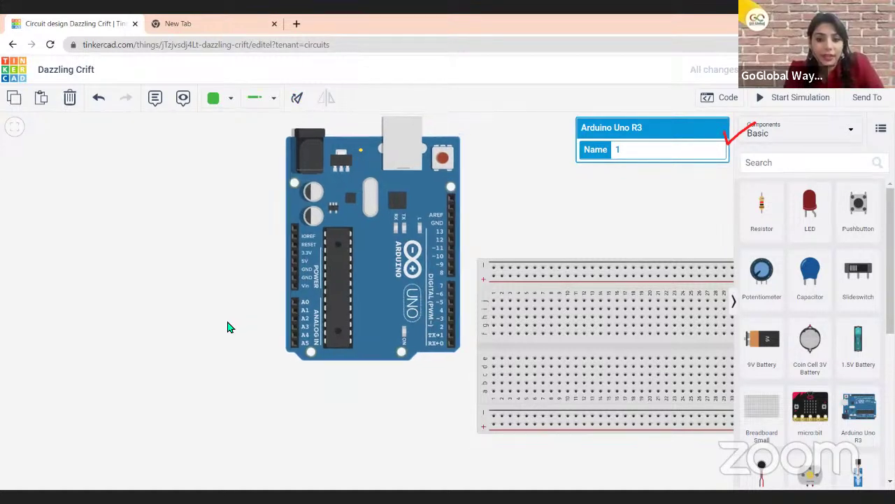
key("Left")
key("Down")
key("Left")
key("Down")
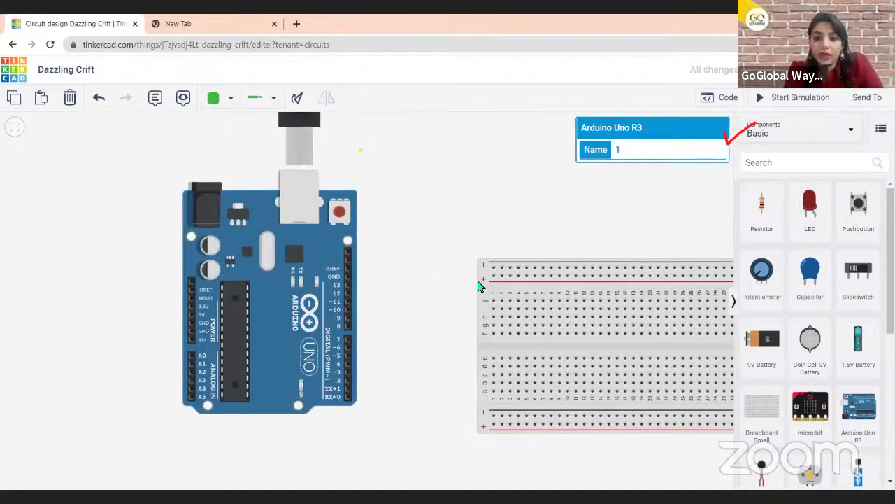
Move the small breadboard left and up until it sits close beside the Arduino's digital pin side
left_click(480, 291)
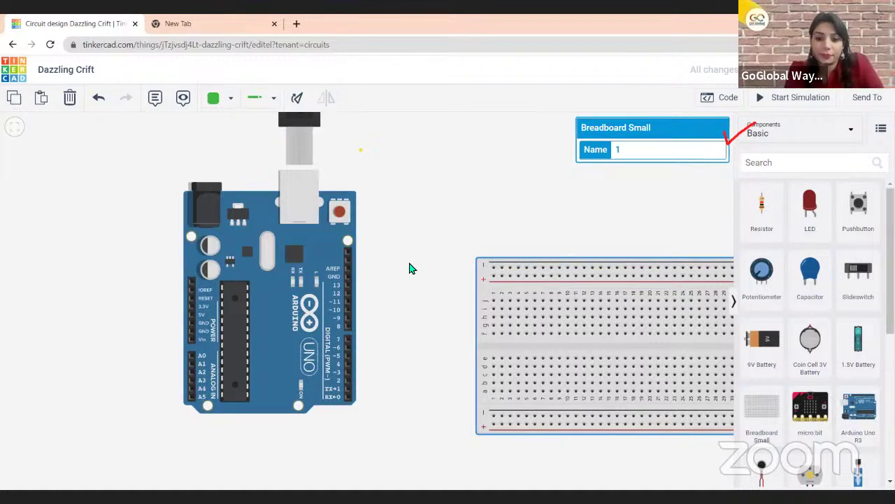
key("Left")
key("Left")
key("Left")
key("Left")
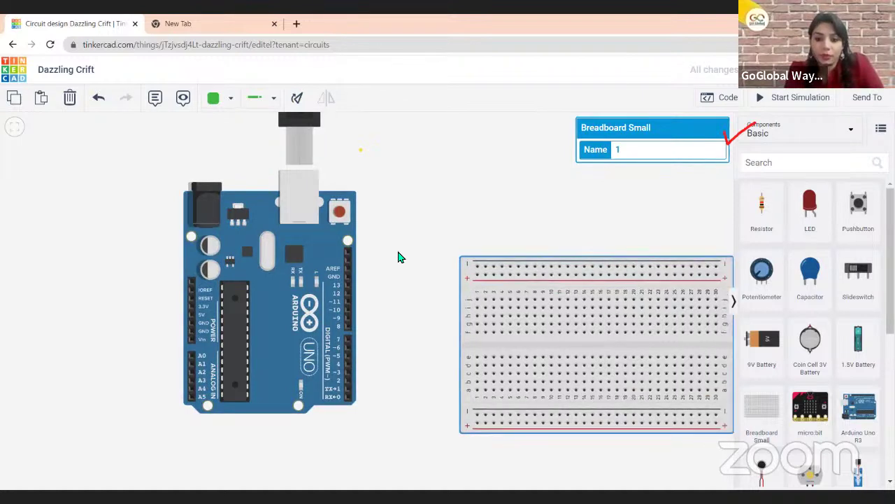
key("Left")
key("Left")
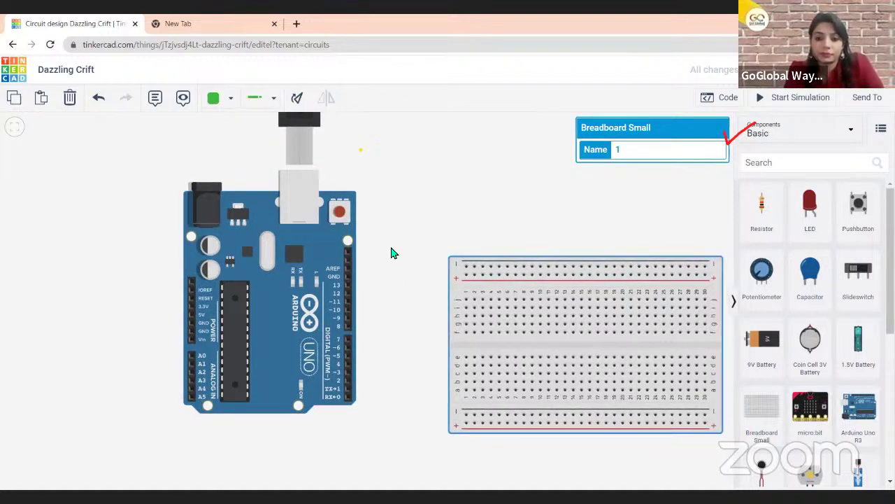
key("Left")
key("Left")
key("Left")
key("Left")
key("Left")
key("Left")
key("Left")
key("Left")
key("Up")
key("Up")
key("Up")
key("Up")
key("Left")
key("Up")
key("Up")
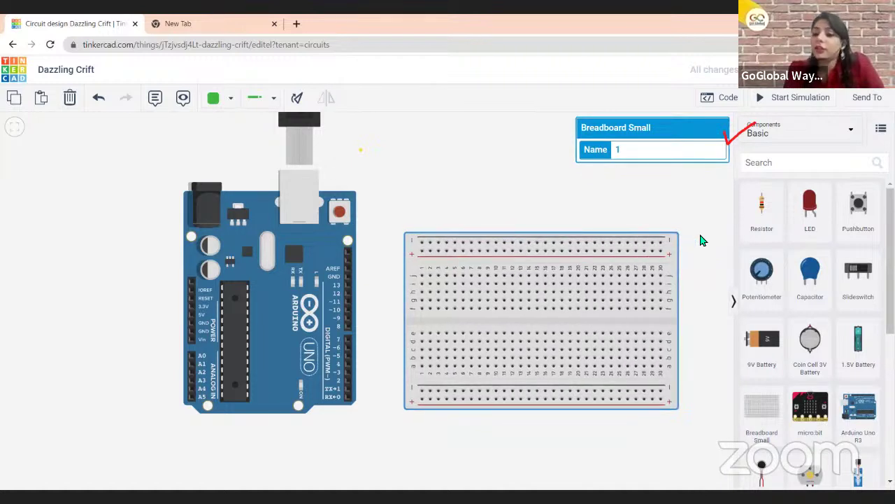
key("Left")
key("Left")
key("Up")
key("Up")
key("Left")
key("Left")
key("Up")
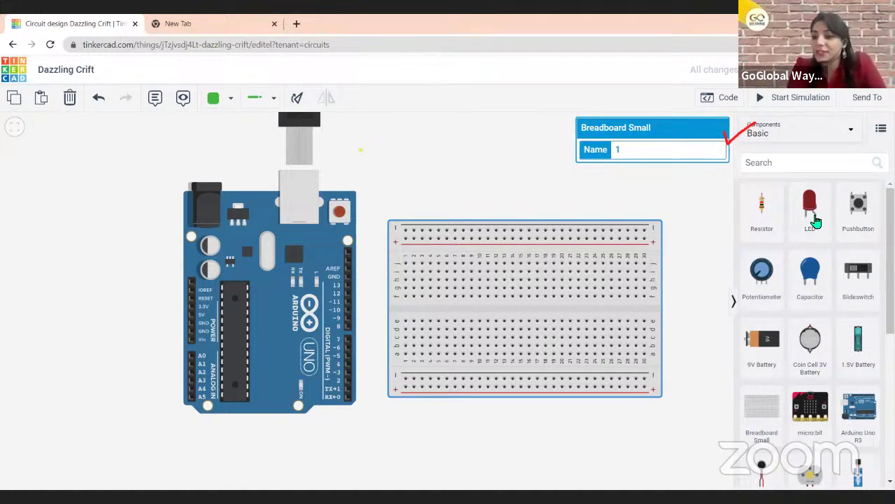
Place a red LED above the breadboard and paste a copy of it
left_click(459, 173)
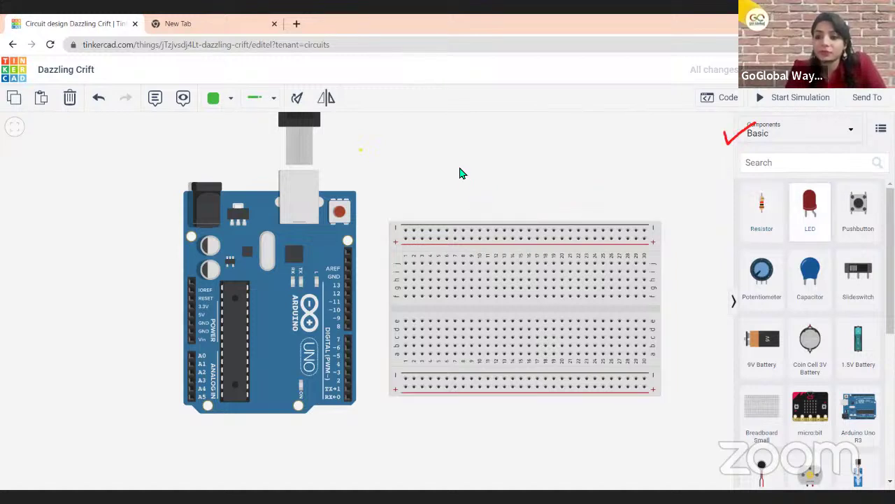
left_click(460, 173)
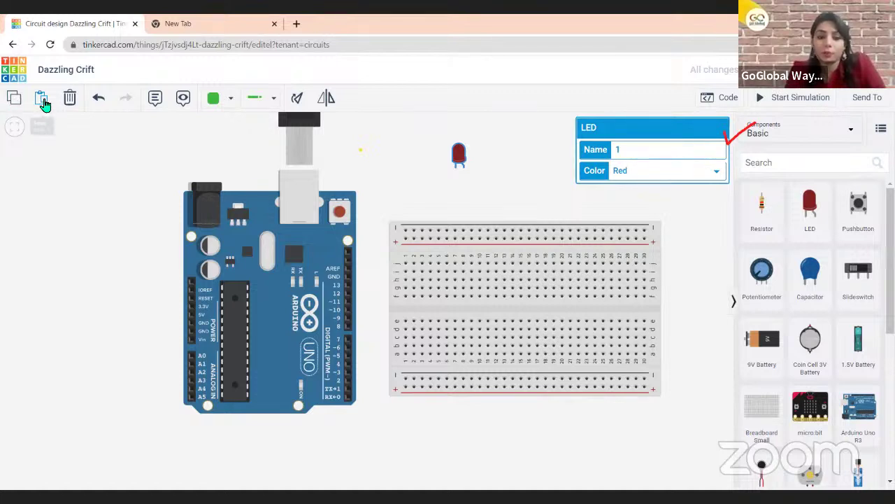
left_click(42, 100)
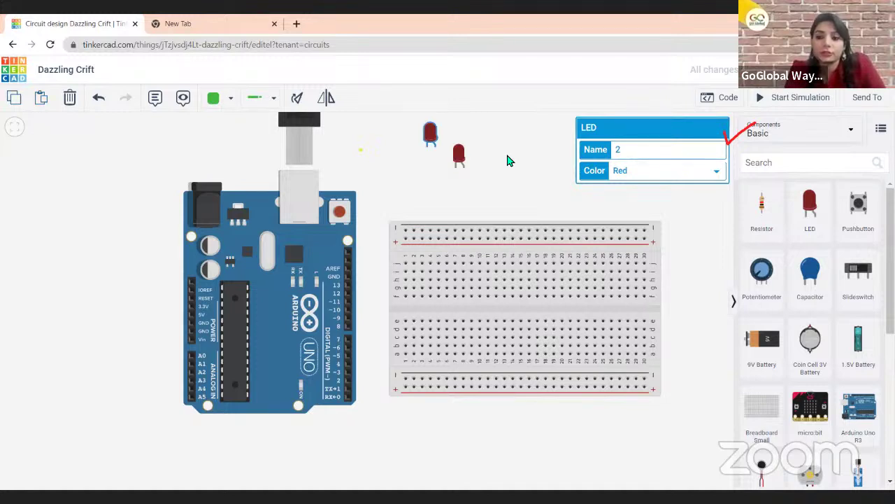
Move the copied LED just to the right of the first LED, at nearly the same height above the breadboard
key("Right")
key("Right")
key("Right")
key("Right")
key("Right")
key("Right")
key("Right")
key("Right")
key("Right")
key("Right")
key("Right")
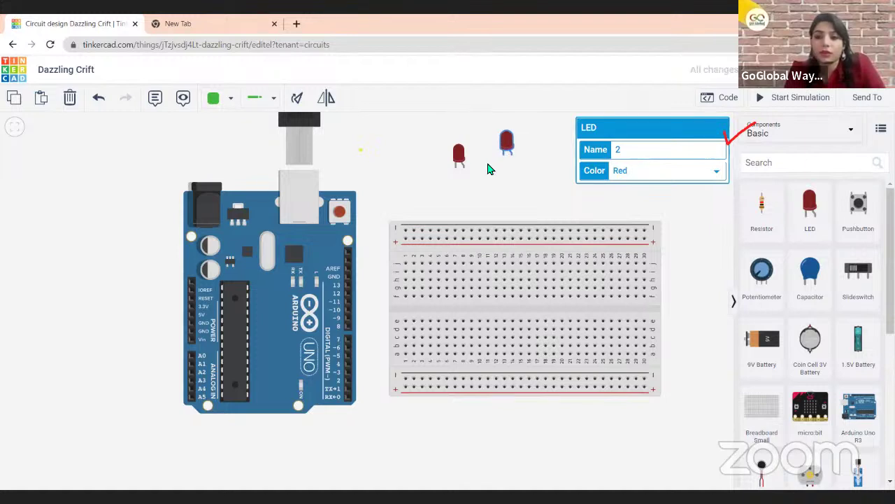
key("Left")
key("Left")
key("Left")
key("Left")
key("Left")
key("Left")
key("Left")
key("Left")
key("Left")
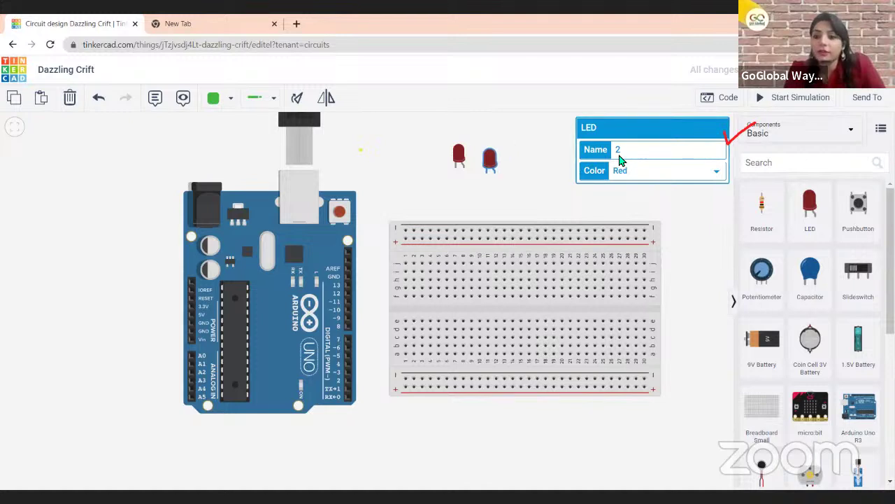
key("Down")
key("Down")
key("Down")
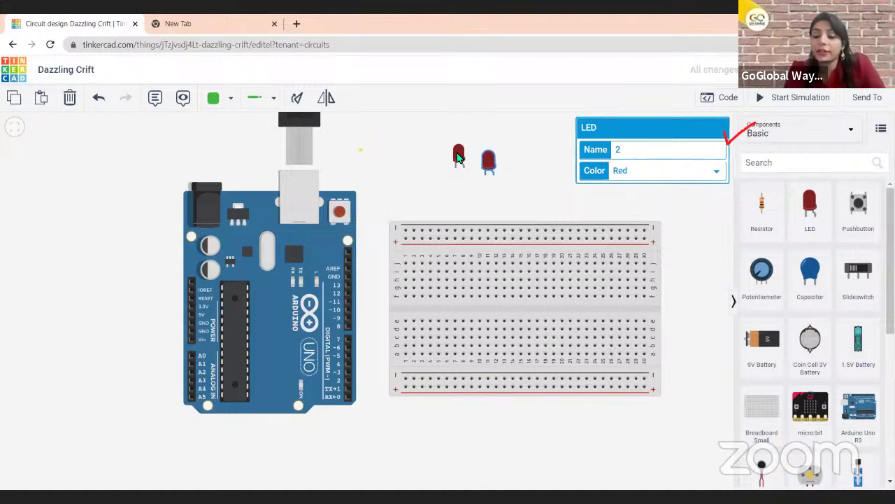
Shift the first LED slightly left and set its color to Green
left_click(457, 161)
mouse_move(455, 172)
left_mouse_down()
mouse_move(453, 179)
mouse_move(453, 161)
mouse_move(467, 167)
left_mouse_up()
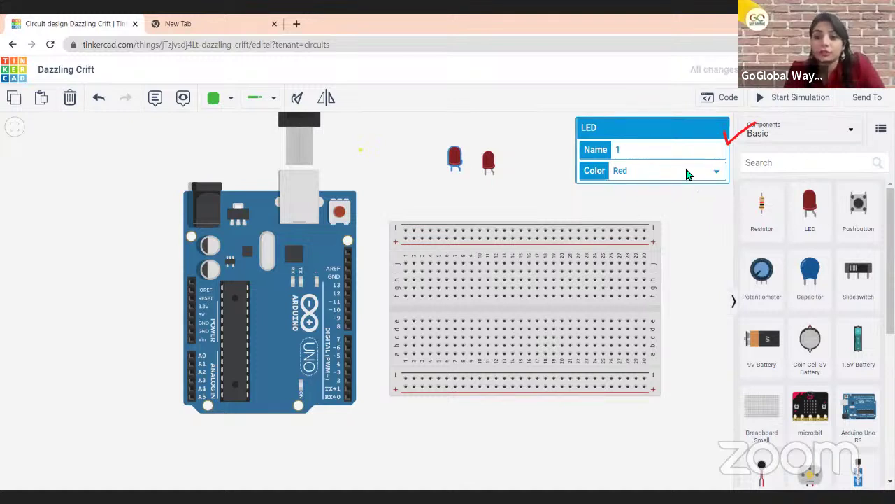
left_click(630, 178)
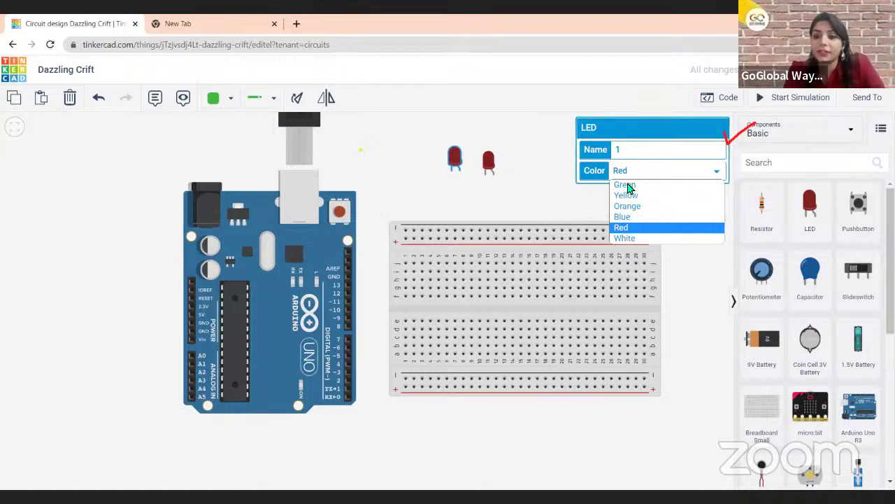
left_click(622, 173)
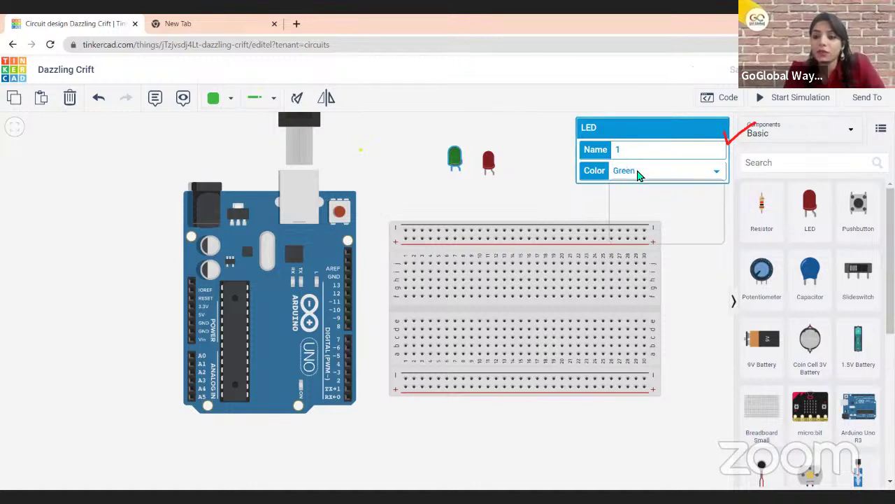
Set the color of the second LED, just right of the green one, to Yellow
left_click(491, 171)
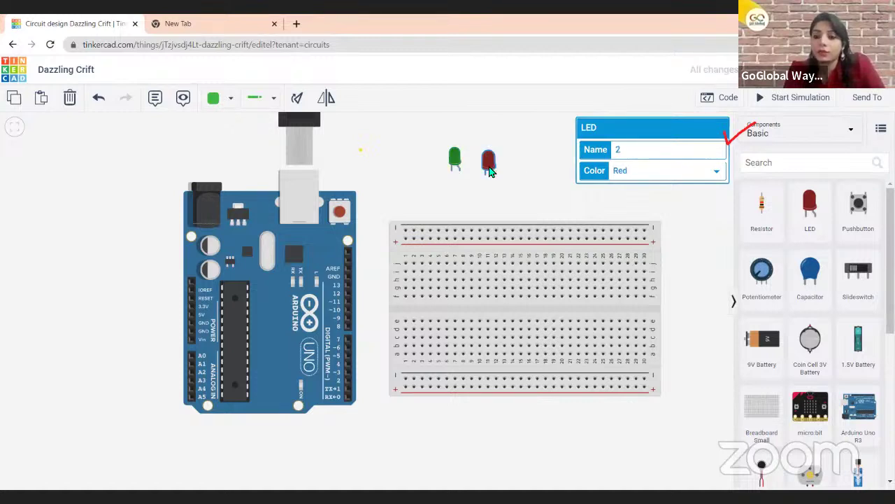
left_click(642, 174)
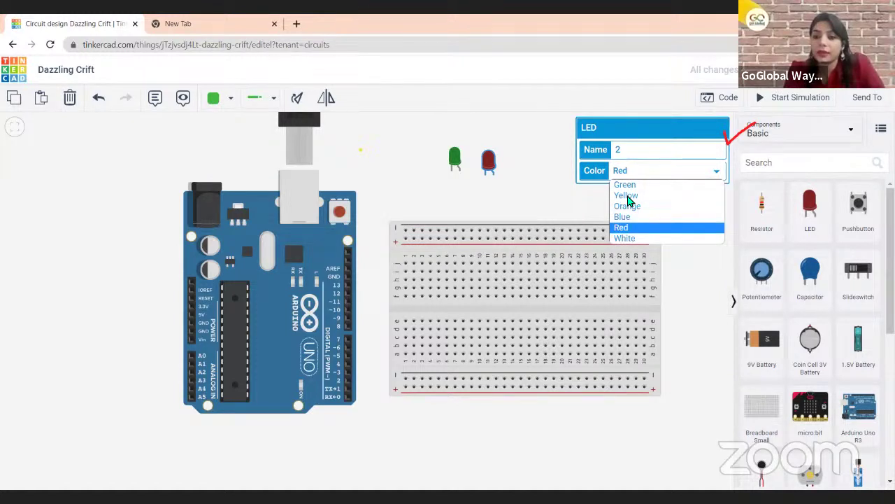
left_click(627, 197)
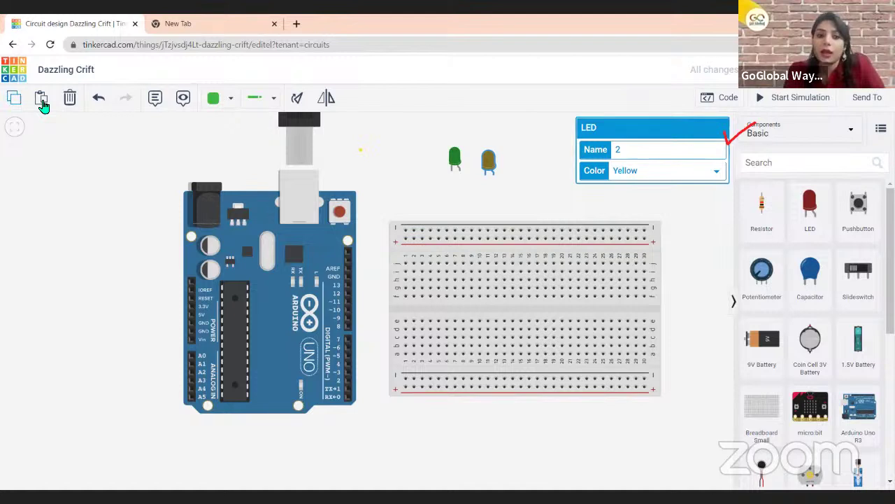
Paste a copy of the yellow LED in line to the right of it and set the copy's color to Red
key("ctrl+v")
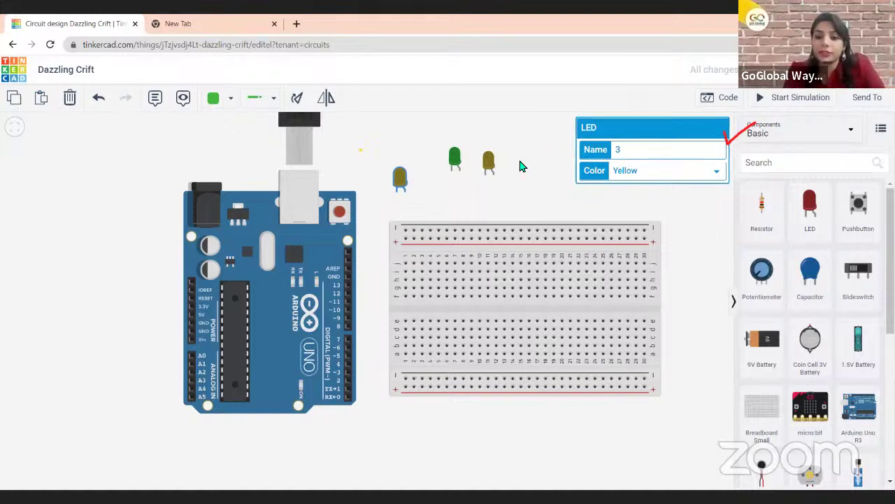
left_click_drag(520, 166, 537, 145)
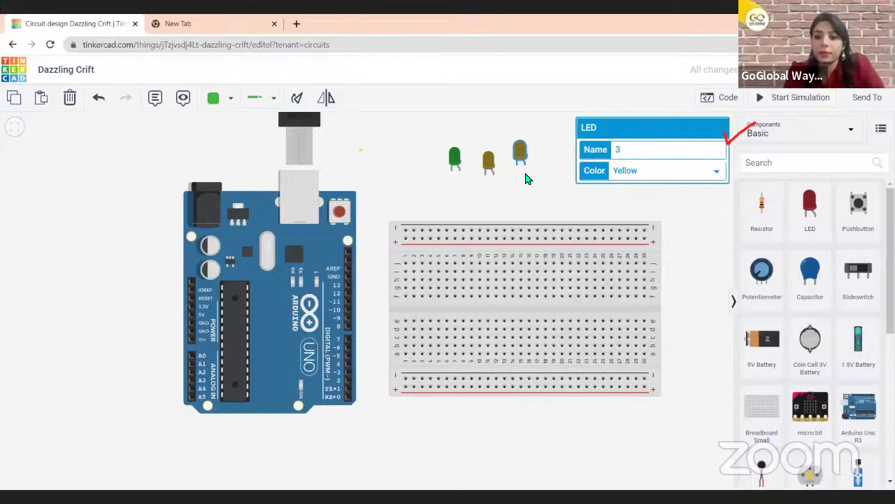
key("Down")
key("Down")
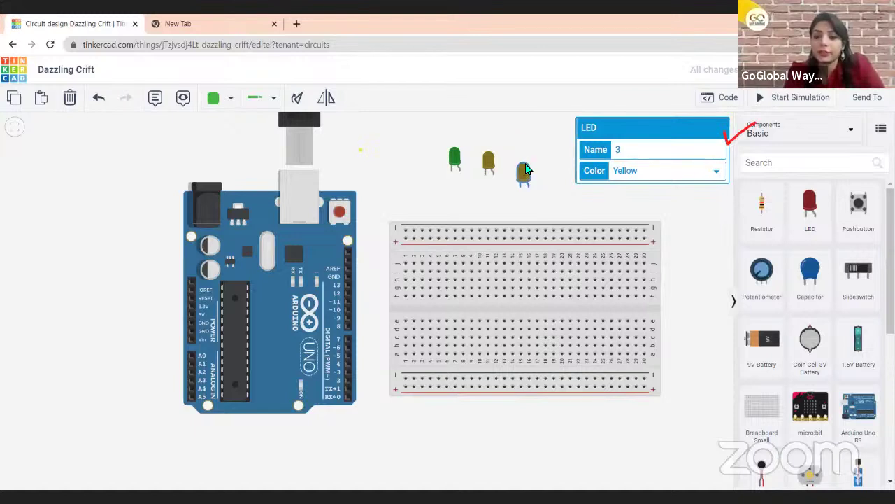
key("Down")
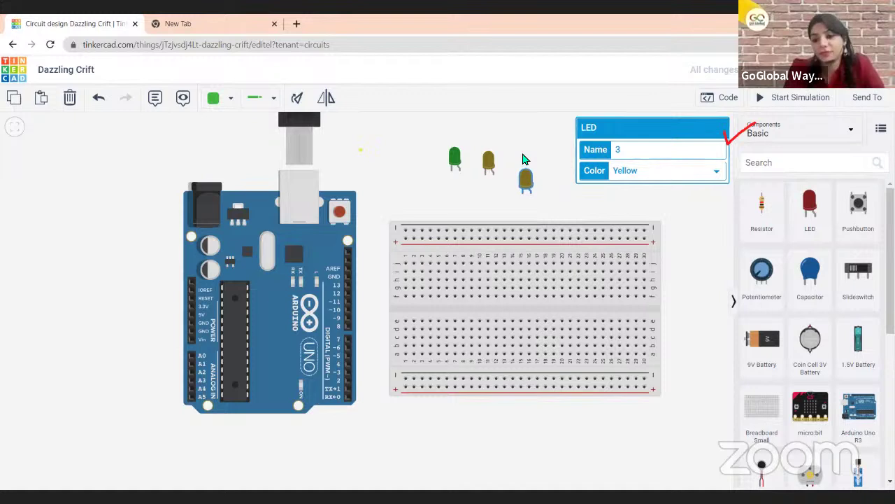
key("Up")
key("Up")
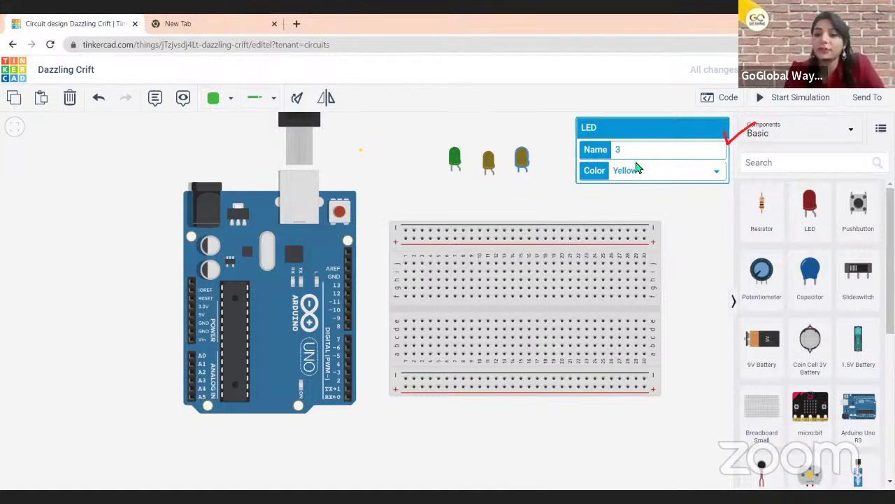
left_click(662, 175)
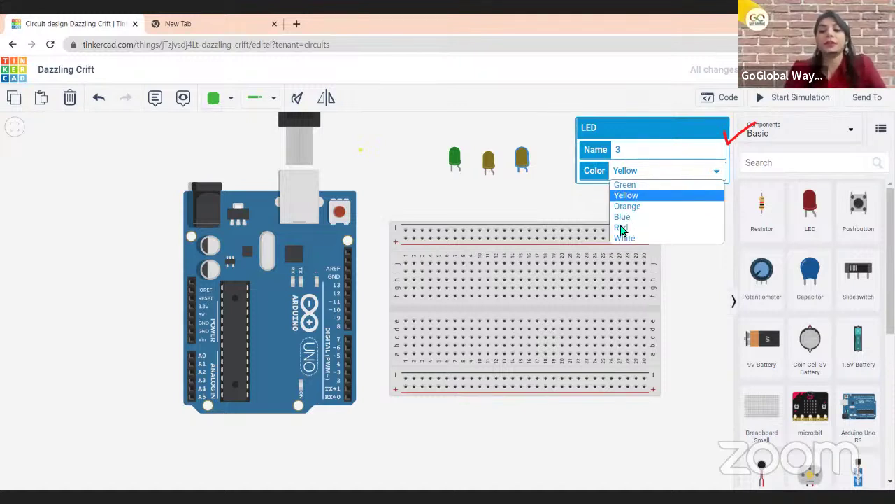
key("Escape")
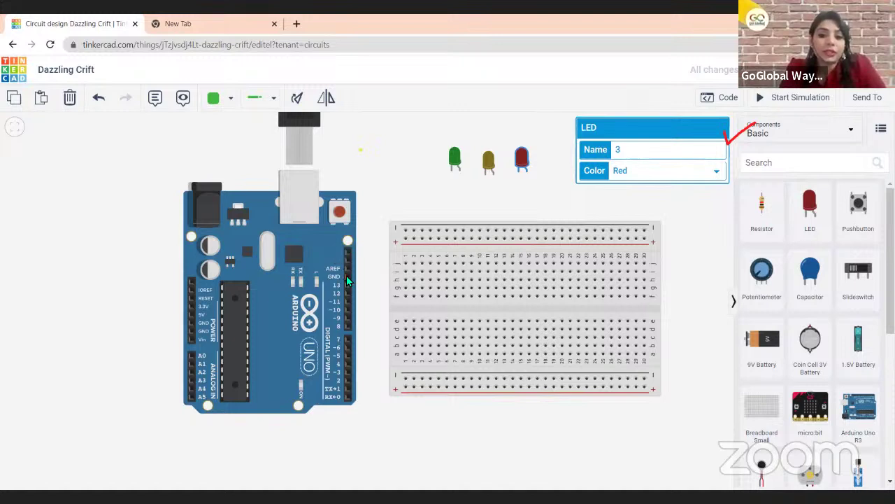
Wire the Arduino's GND pin beside pin 13 to the first hole of the breadboard's upper negative rail and color the wire Black
left_click(348, 280)
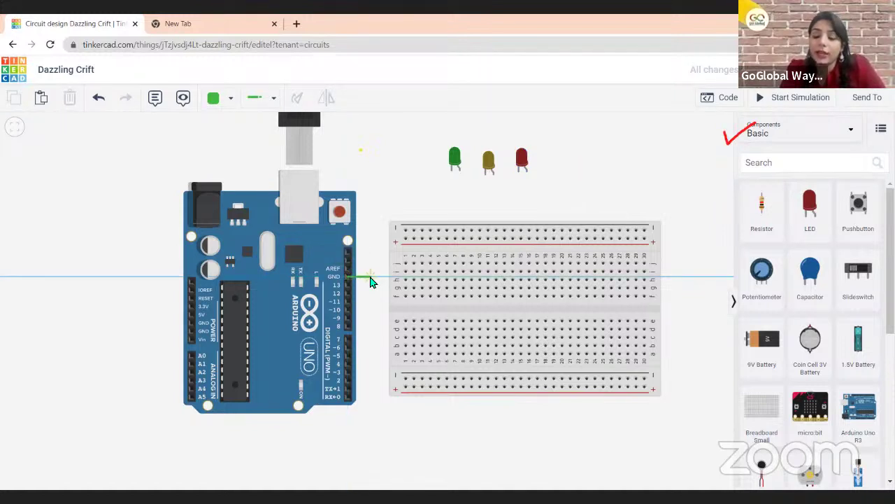
left_click(406, 232)
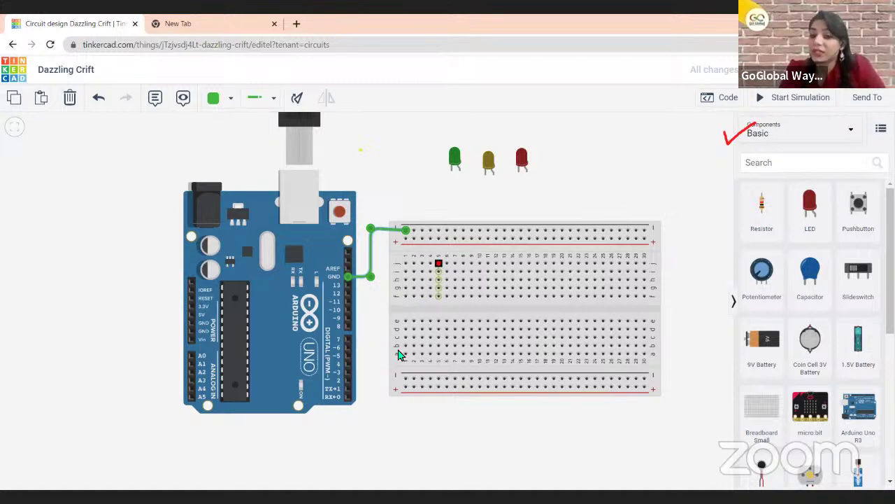
left_click(406, 229)
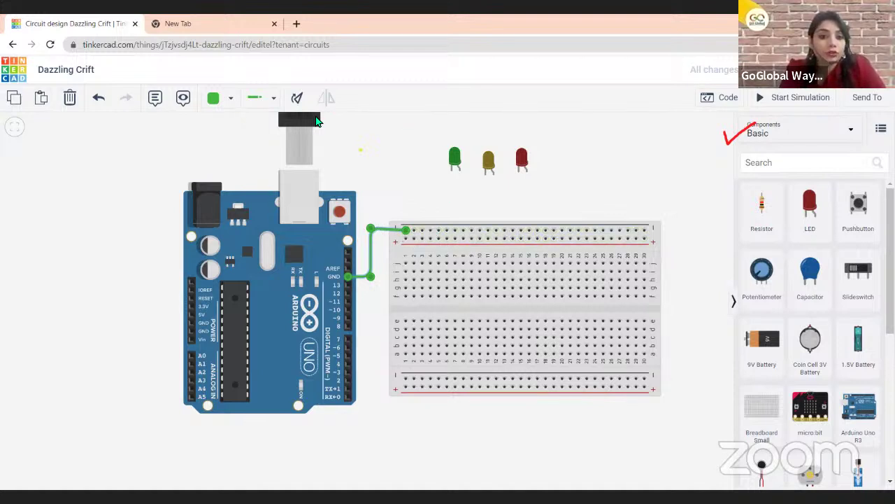
left_click(220, 103)
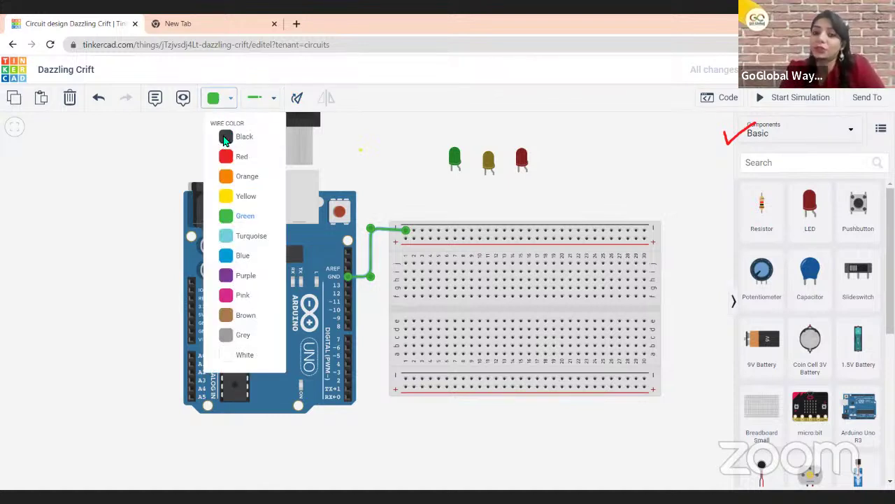
left_click(225, 138)
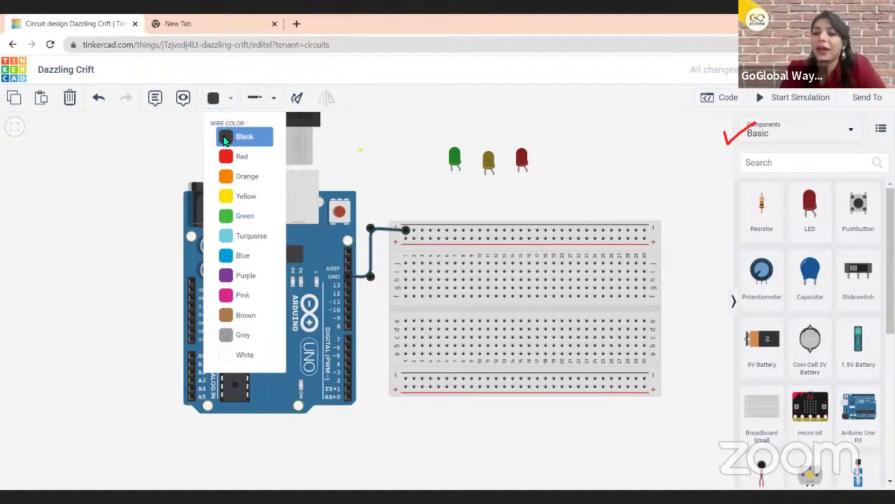
left_click(391, 178)
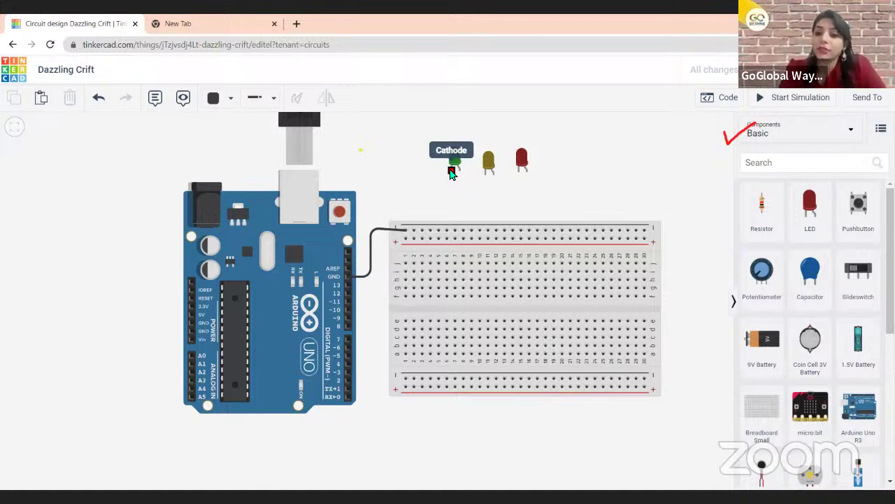
Wire the green and yellow LED cathodes to the upper negative rail, above columns 7 and 11 respectively
left_click(451, 170)
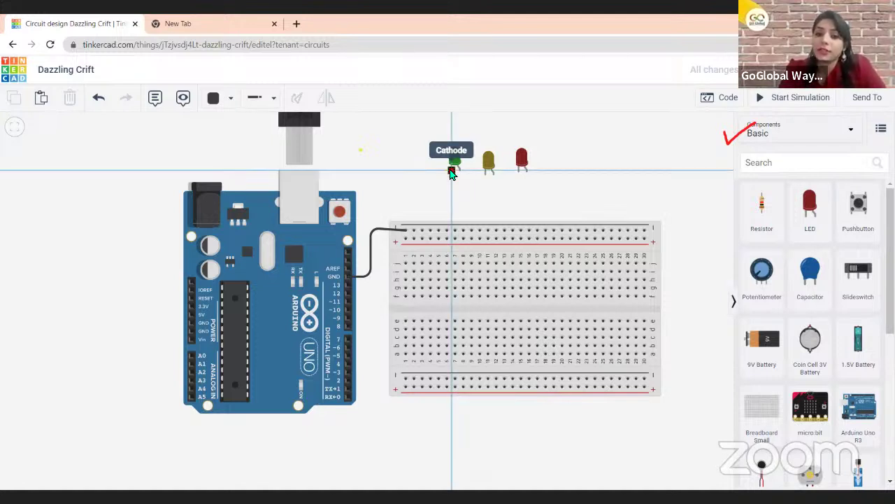
left_click(455, 235)
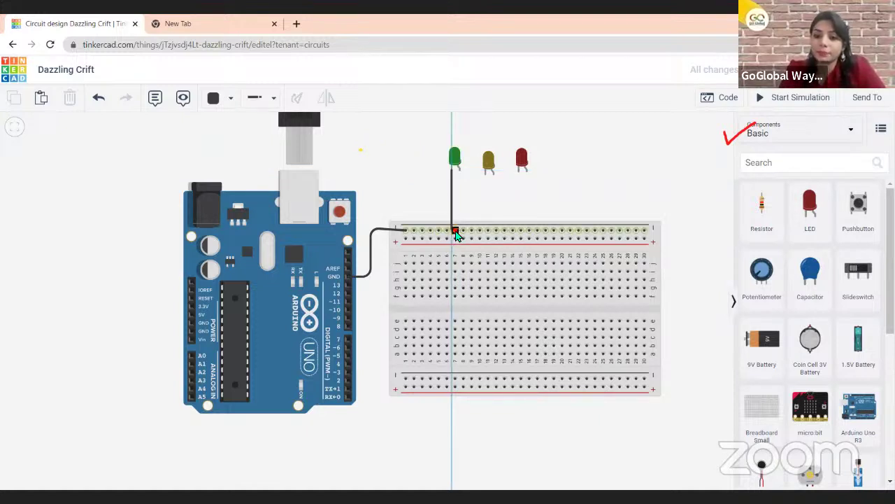
left_click(456, 234)
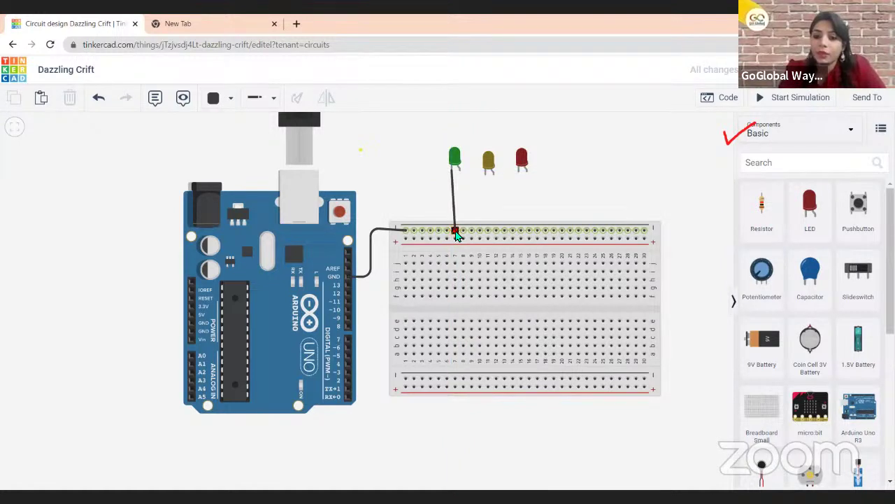
left_click(486, 173)
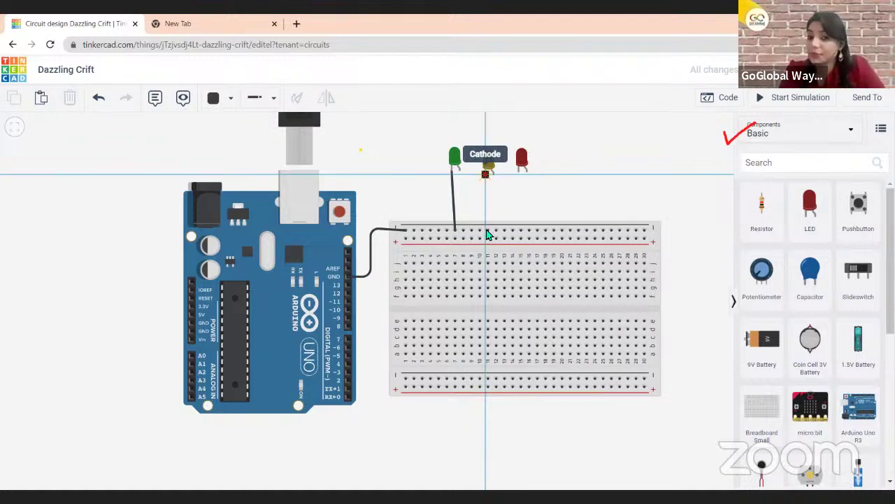
left_click(488, 231)
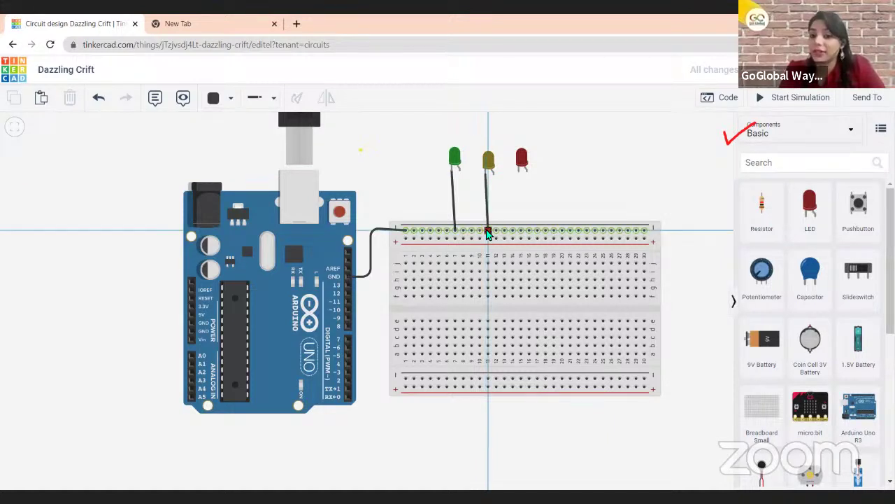
left_click(488, 231)
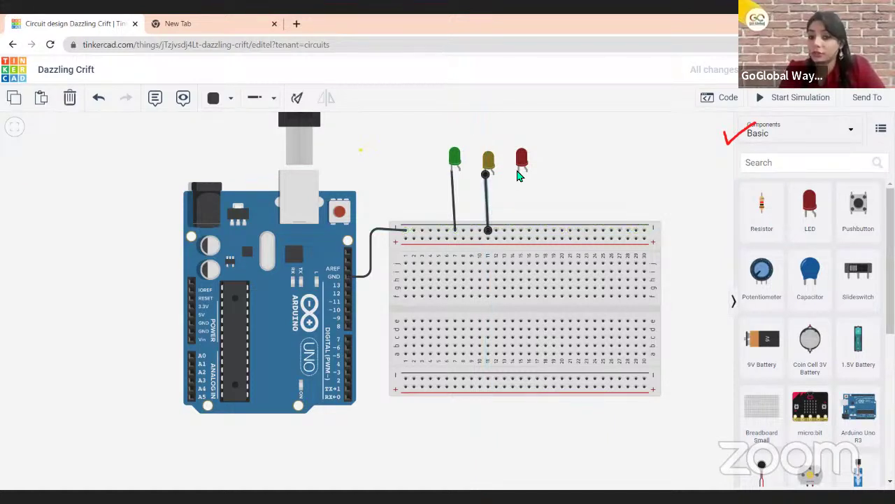
Wire the red LED's cathode to the upper negative rail above column 15
left_click(518, 175)
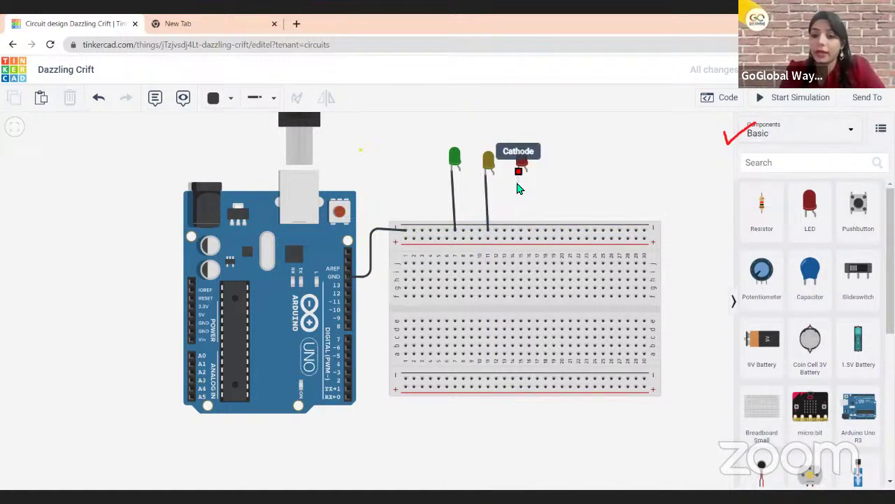
left_click(520, 236)
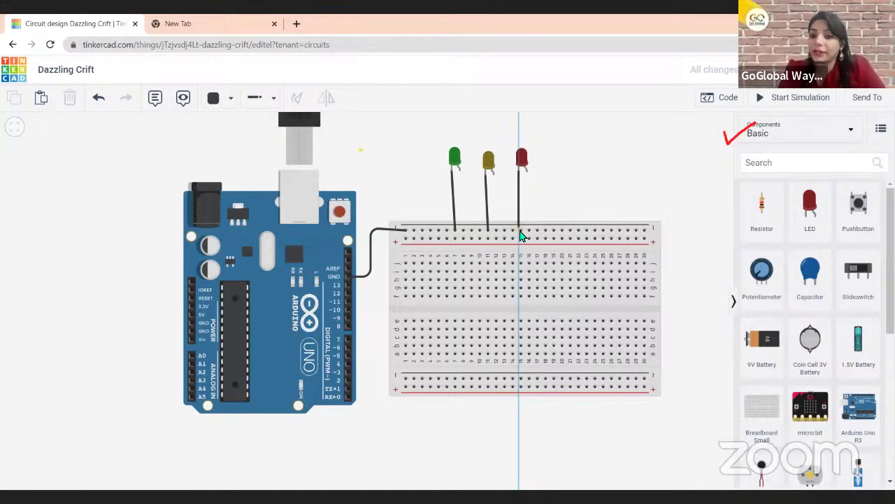
left_click(520, 232)
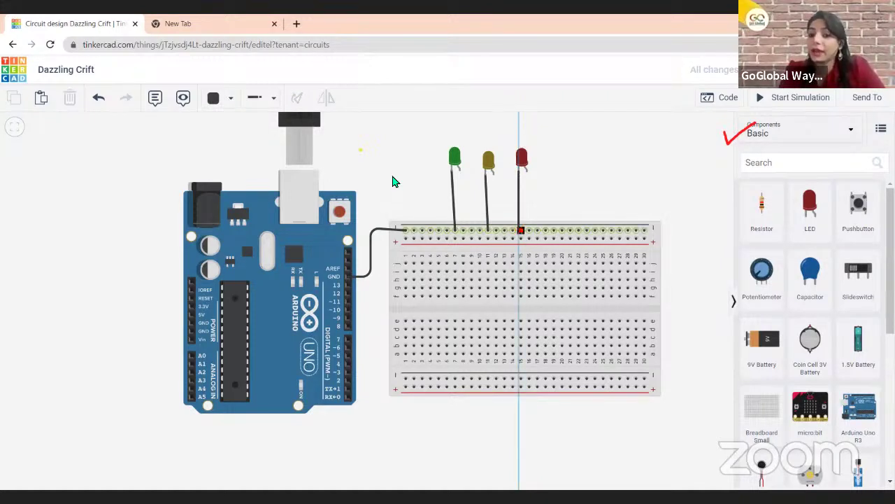
left_click(519, 176)
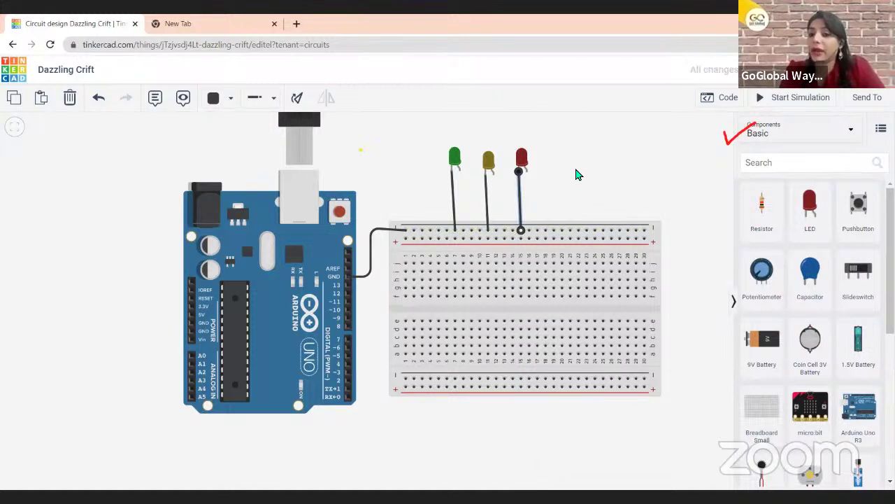
left_click(578, 174)
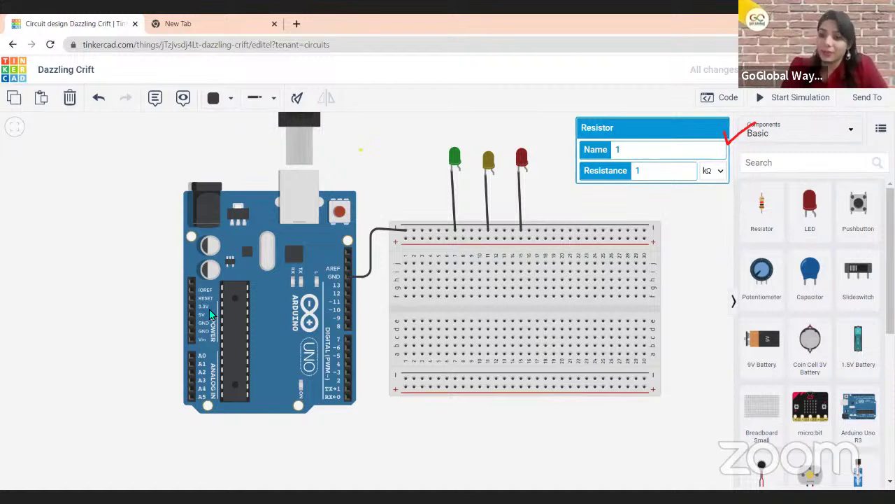
Place a resistor across the breadboard's centre gap in column 7 and set its resistance to 220 Ω
left_click(646, 176)
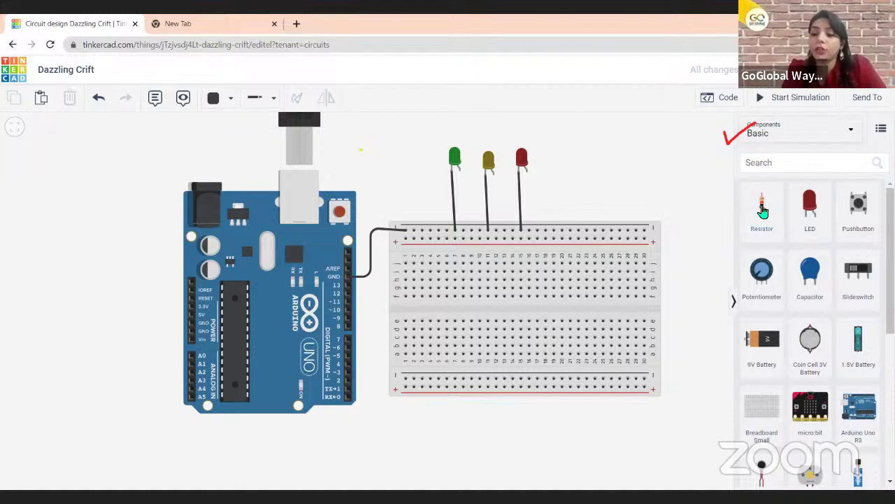
left_click(454, 312)
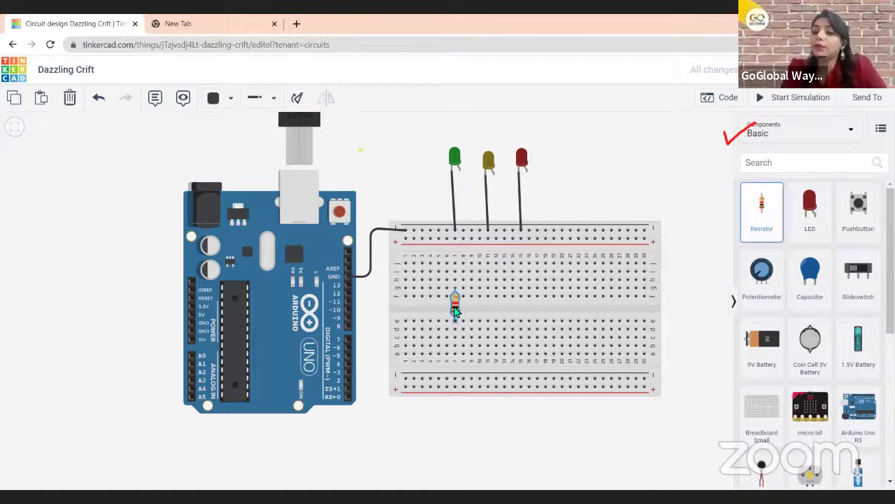
left_click(456, 304)
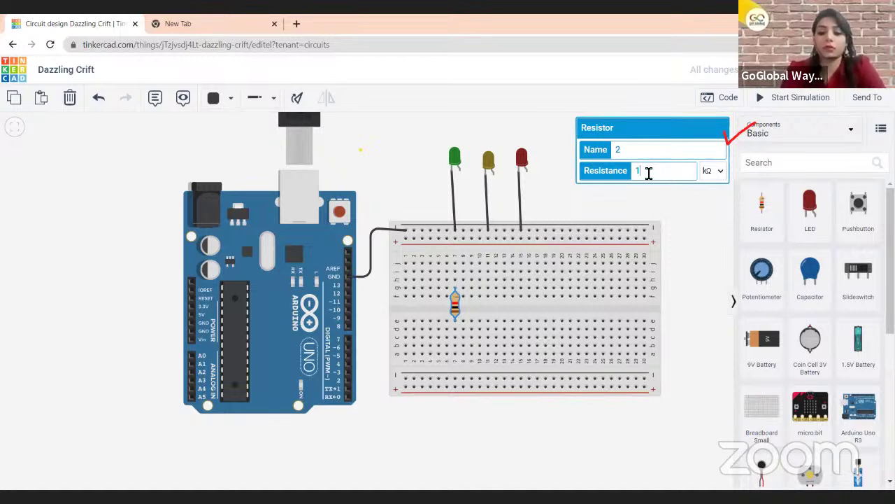
type("220")
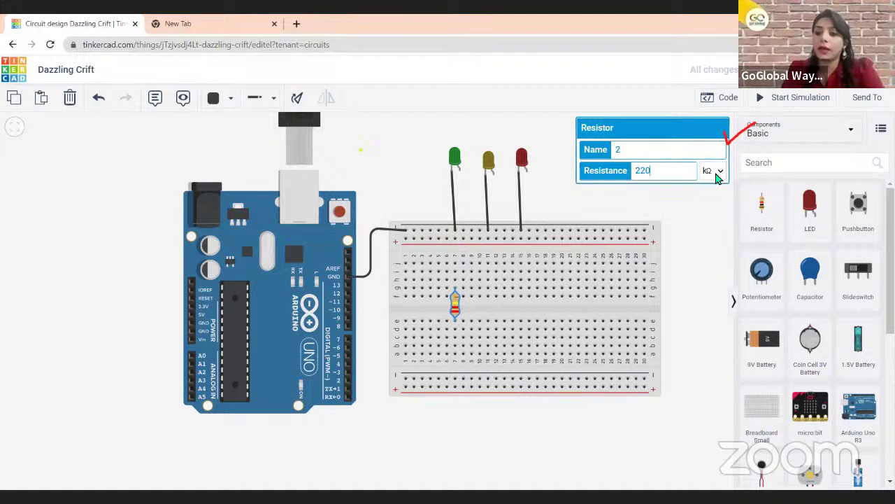
left_click(717, 178)
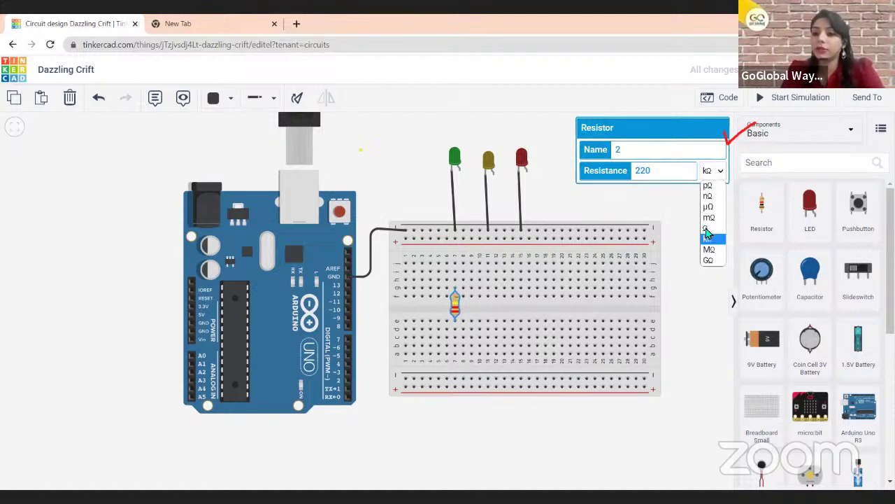
left_click(707, 229)
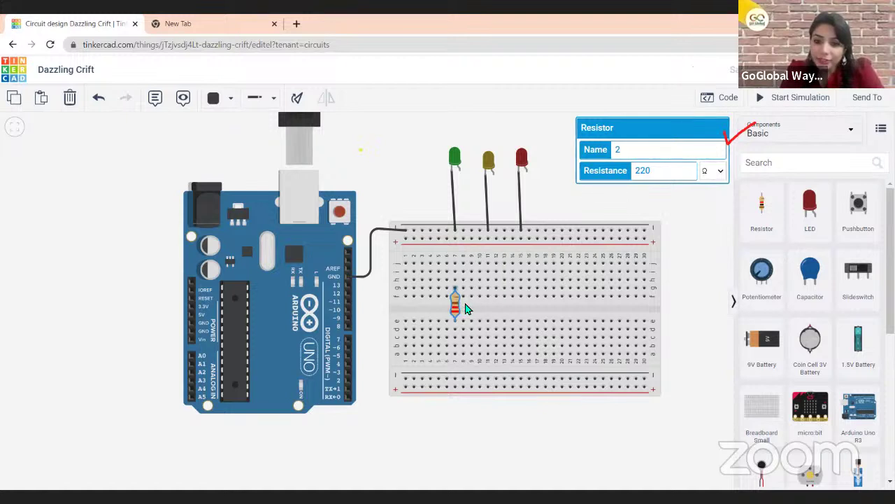
Shift the resistor to column 8 and wire the green LED's anode to row h of that column
left_click_drag(467, 308, 468, 308)
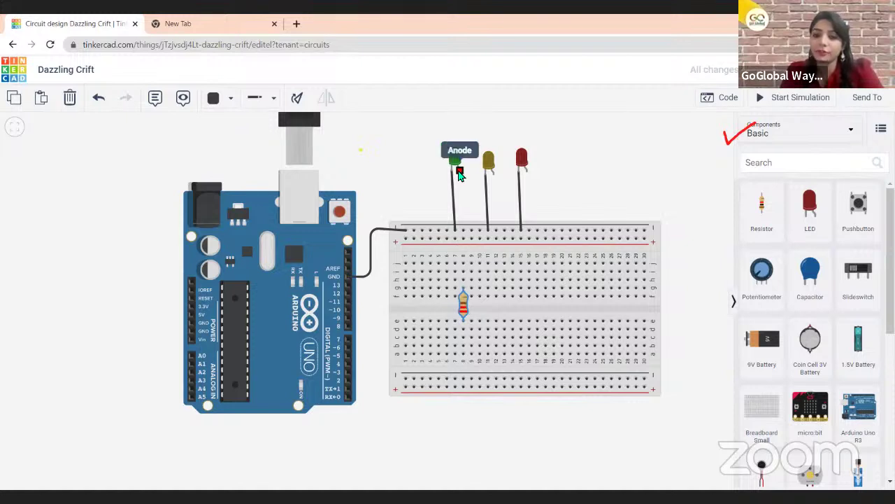
left_click_drag(459, 171, 462, 282)
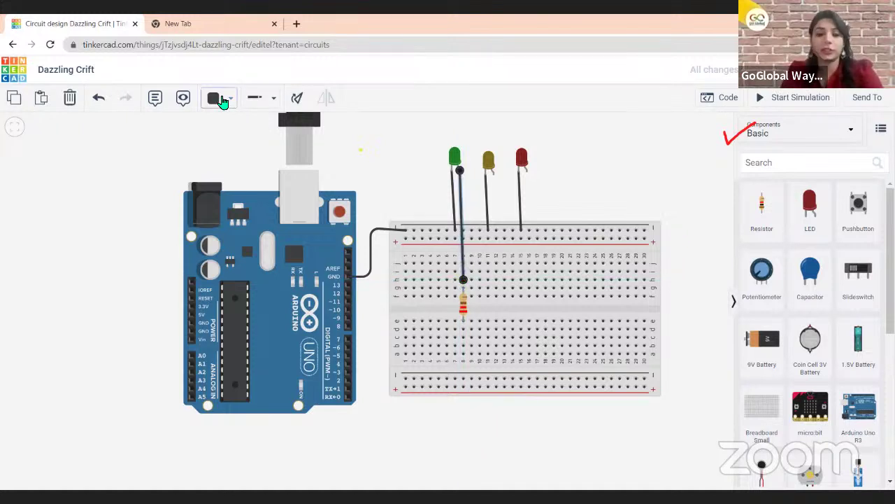
Set the colour of the green LED's anode wire to green
left_click(221, 100)
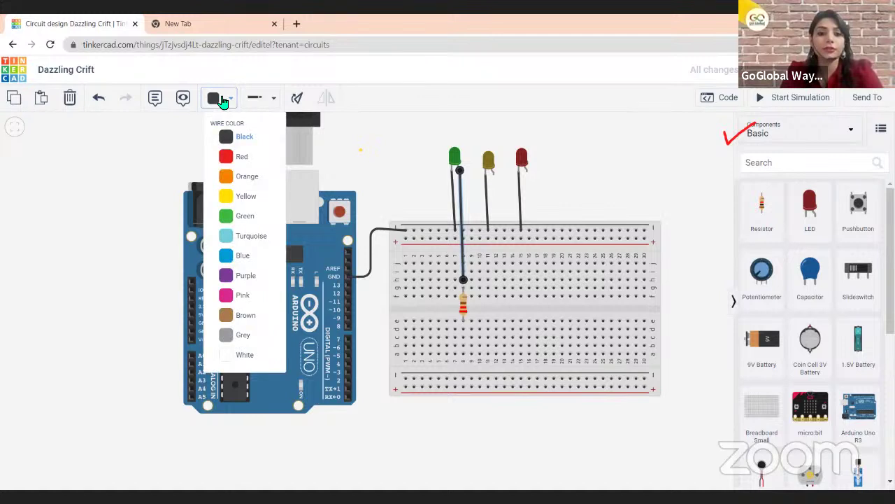
left_click(225, 218)
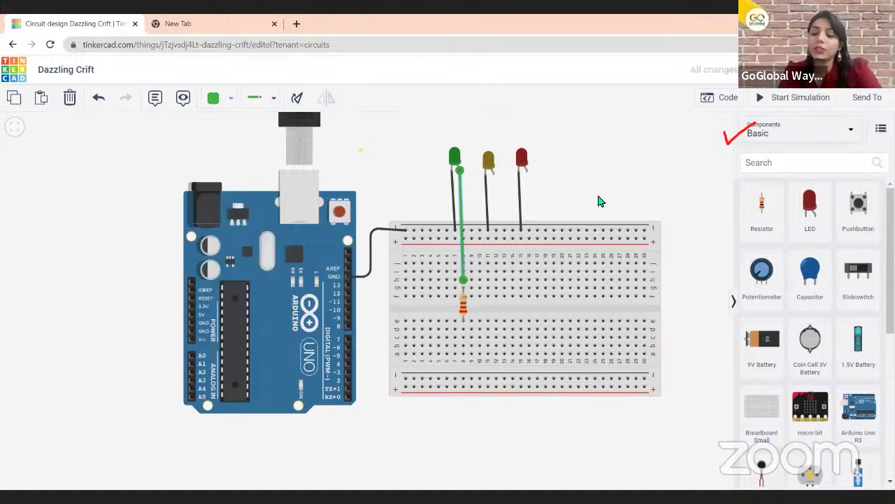
left_click(463, 310)
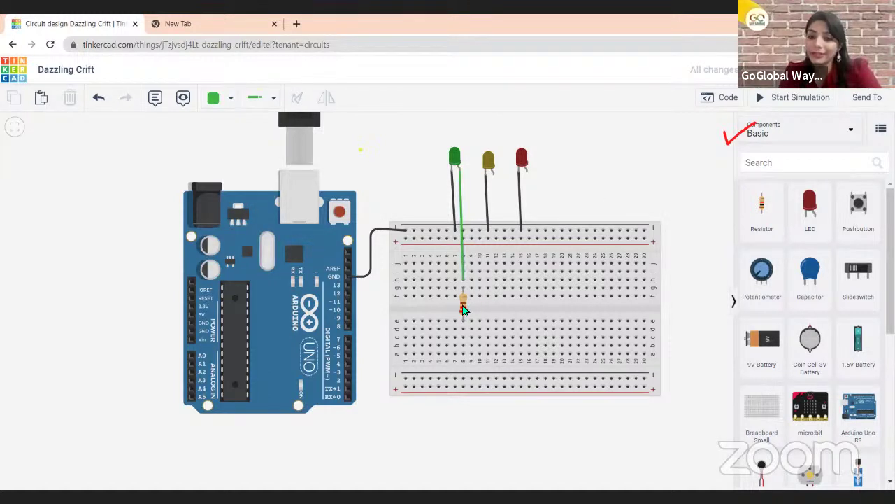
Duplicate the 220 Ω resistor and place the copy across the breadboard's centre gap in column 12
left_click(463, 310)
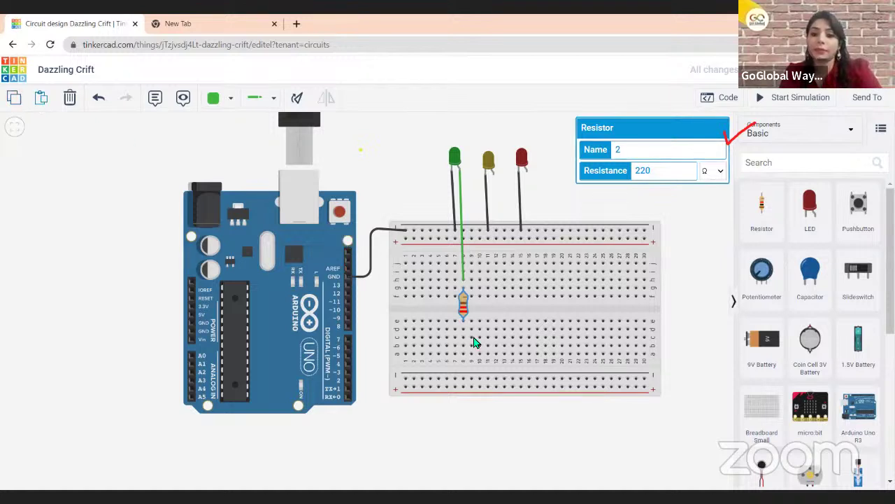
key("ctrl+v")
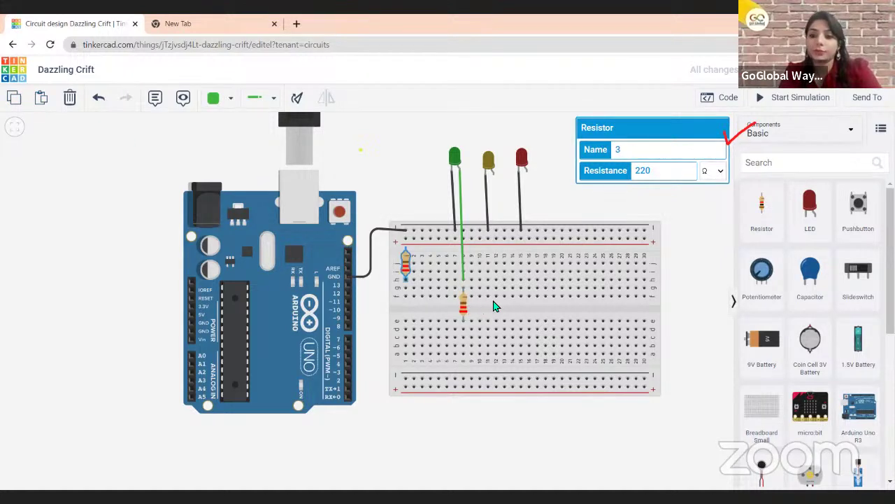
left_click_drag(406, 266, 463, 306)
key("ctrl+z")
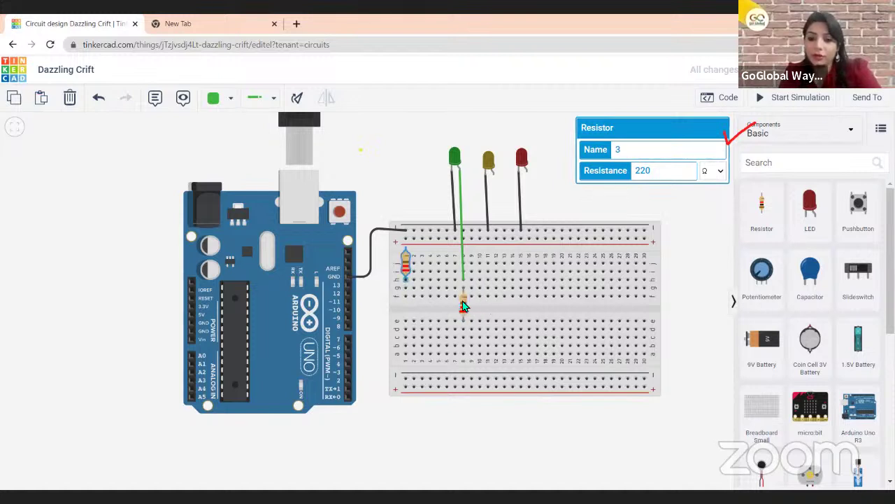
key("ctrl+y")
left_click_drag(486, 297, 467, 307)
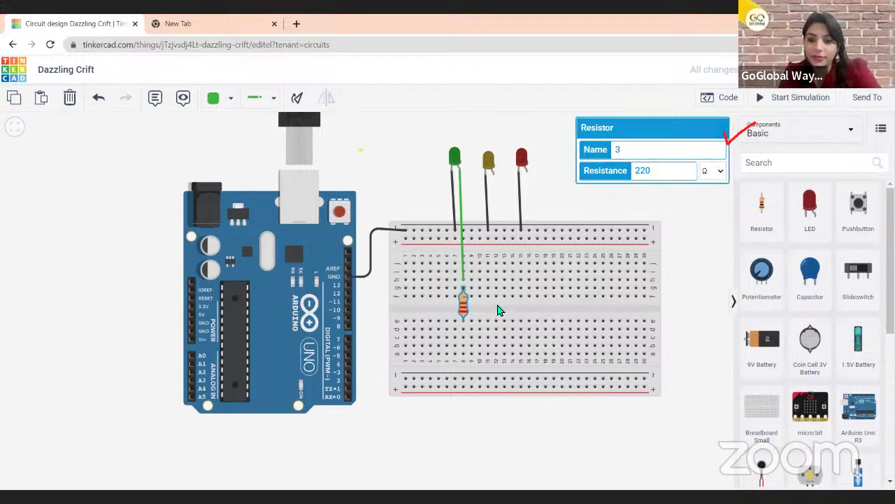
key("ctrl+v")
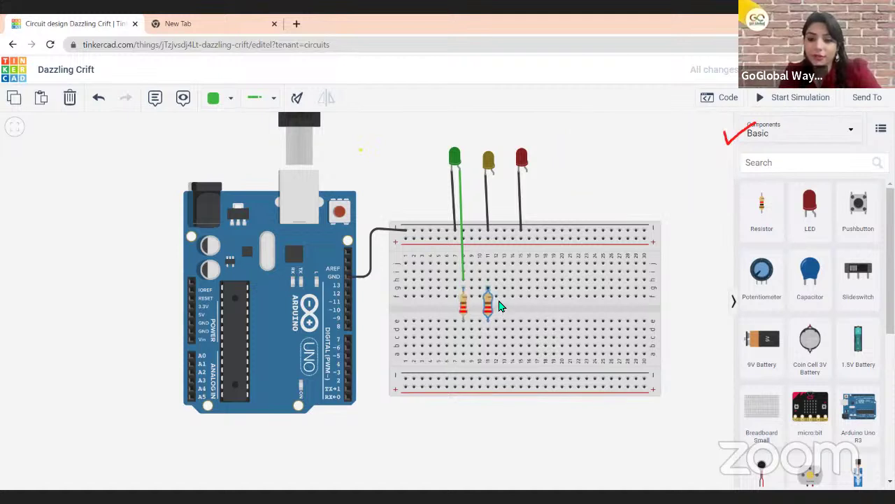
key("Right")
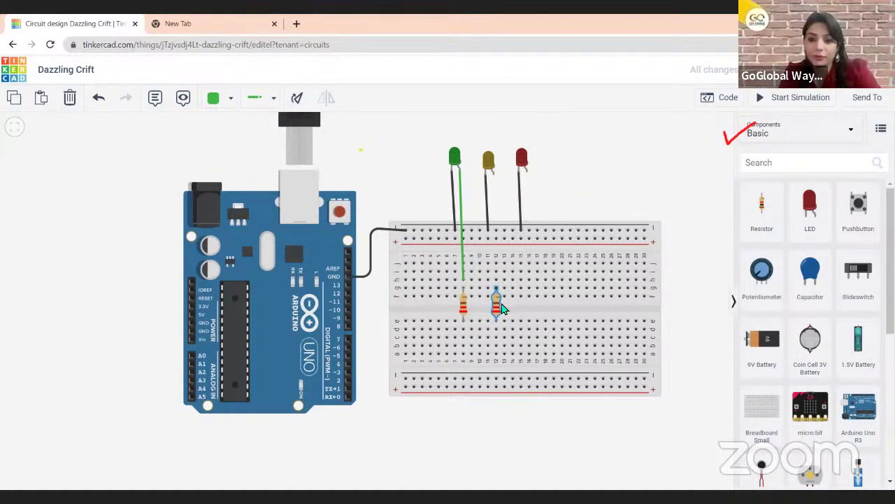
key("Right")
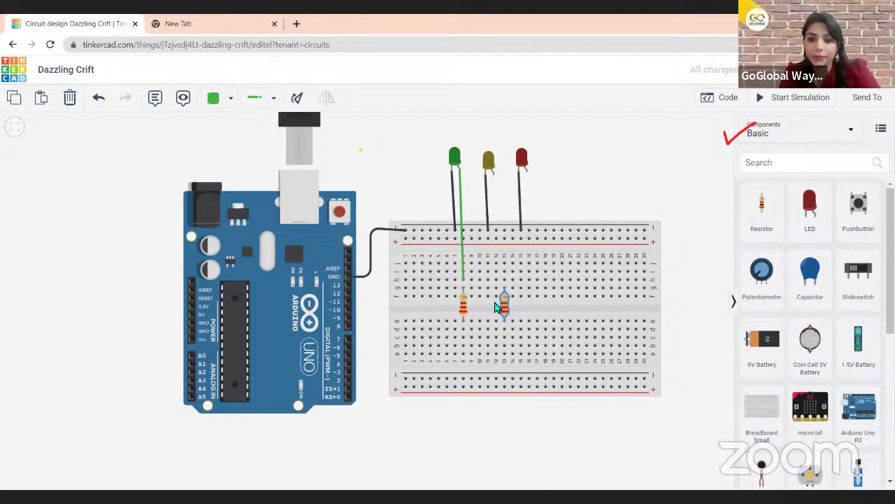
key("Left")
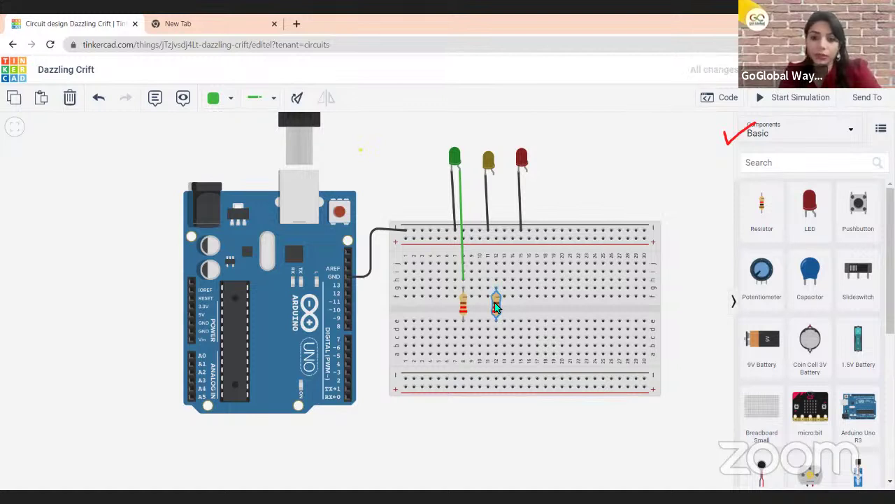
Wire the yellow LED's anode to row h of column 12 and colour the wire yellow
left_click(493, 175)
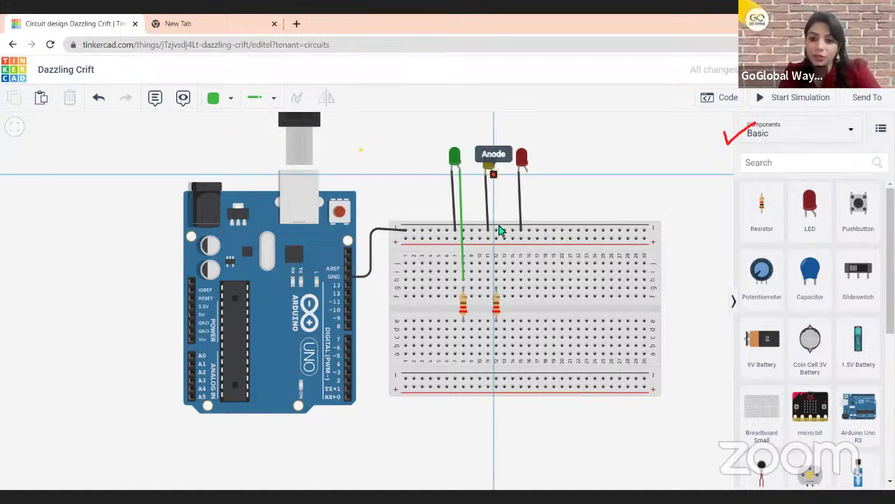
left_click(495, 284)
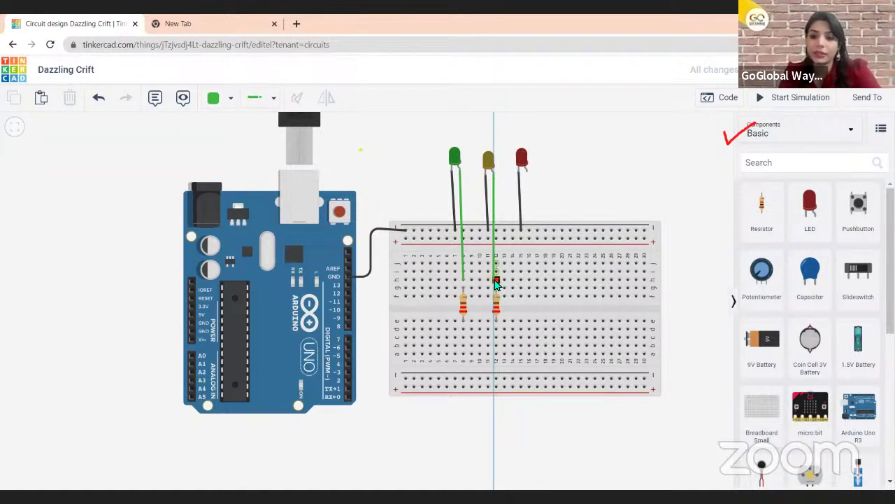
left_click(214, 100)
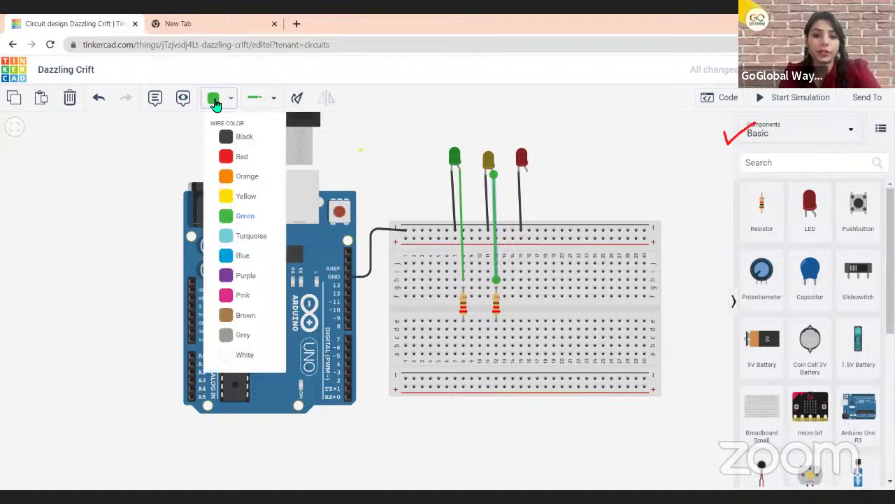
left_click(230, 196)
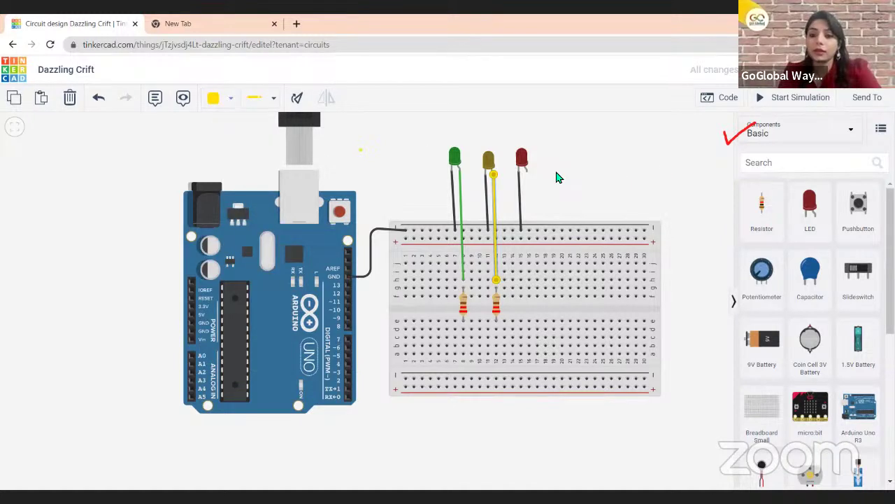
key("Escape")
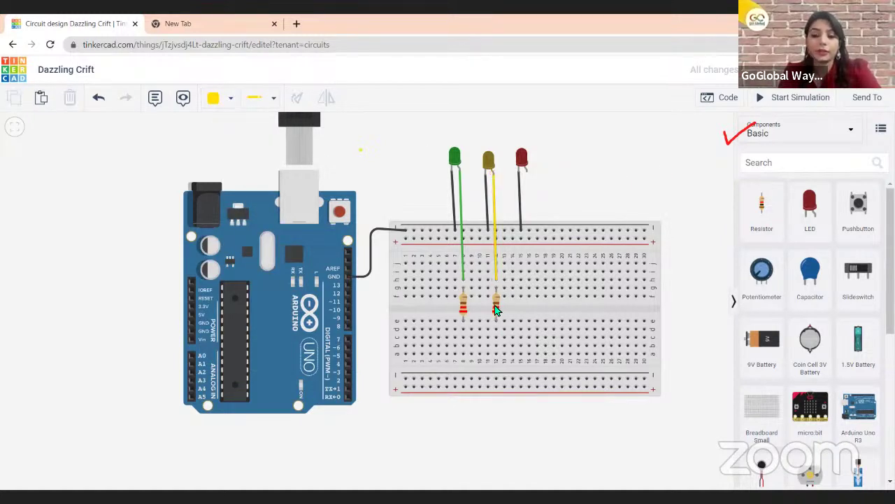
Duplicate the column 12 resistor and place the copy across the centre gap in column 16
left_click(495, 306)
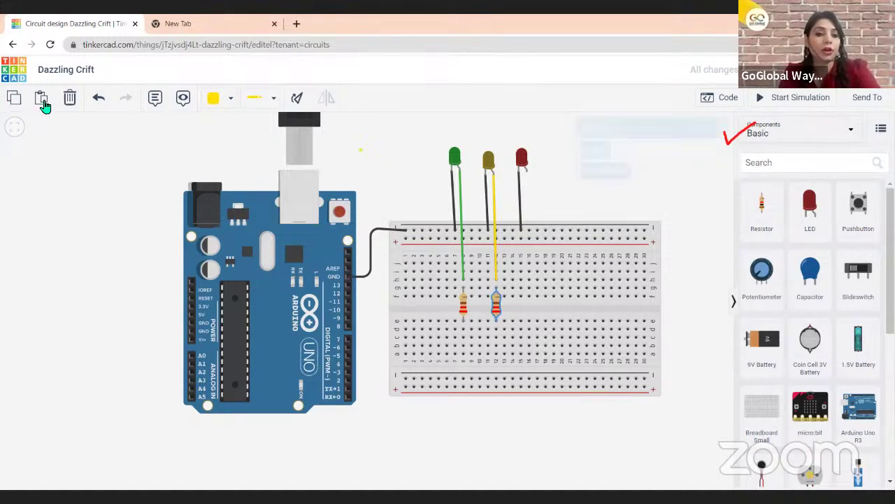
key("ctrl+c")
left_click(43, 103)
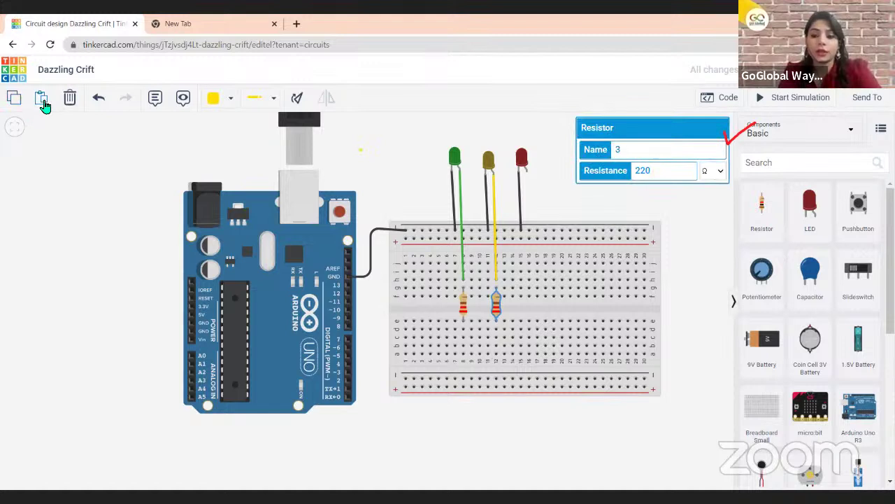
left_click(536, 310)
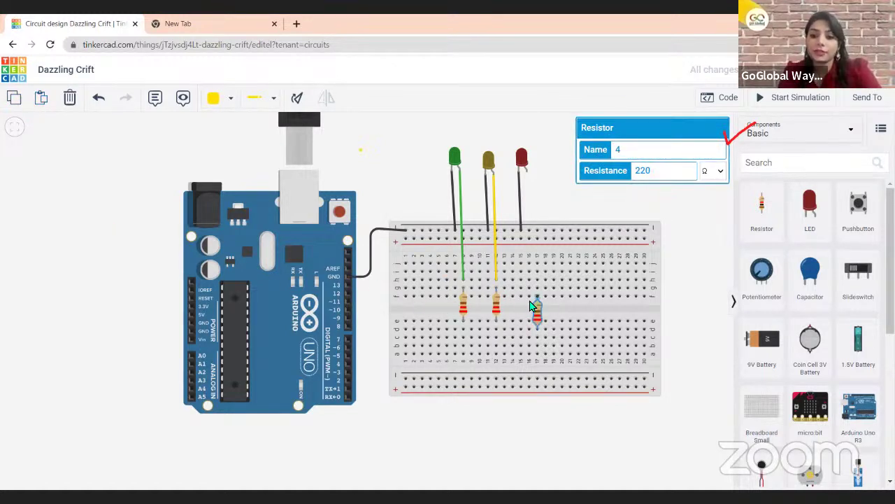
key("ctrl+z")
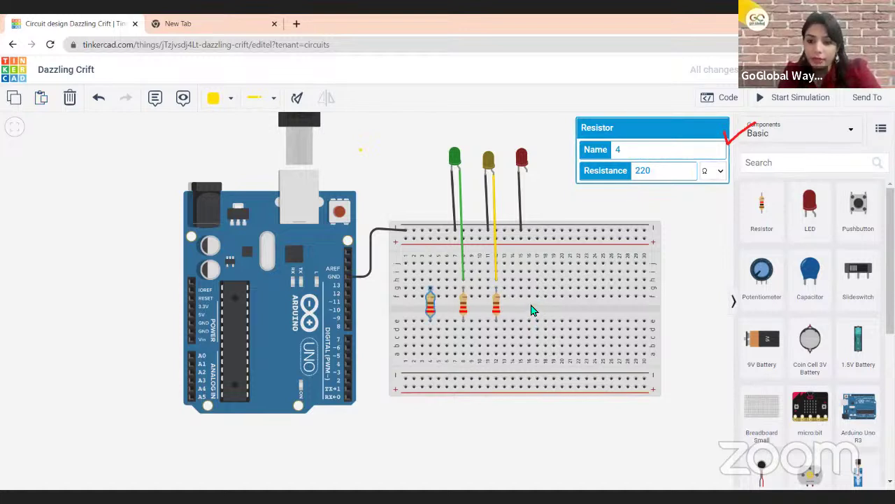
key("ctrl+y")
key("Left")
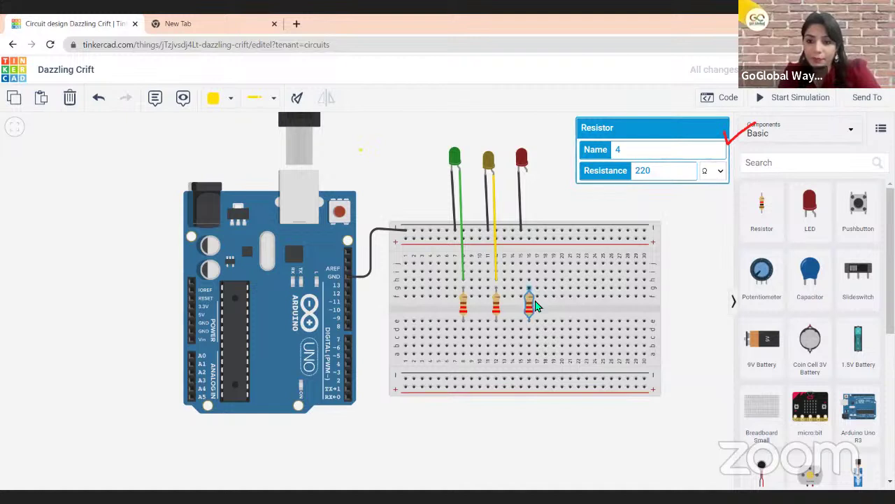
Wire the red LED's anode to row h of column 16 and colour the wire red
left_click(527, 172)
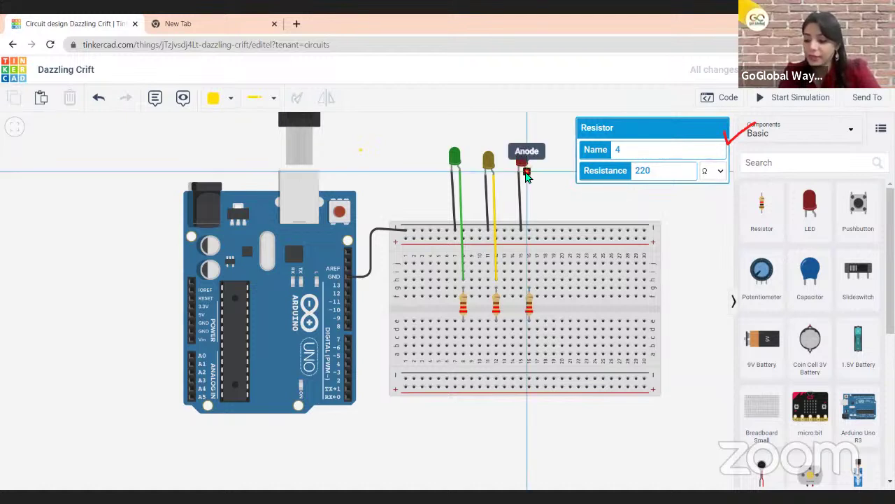
left_click(529, 283)
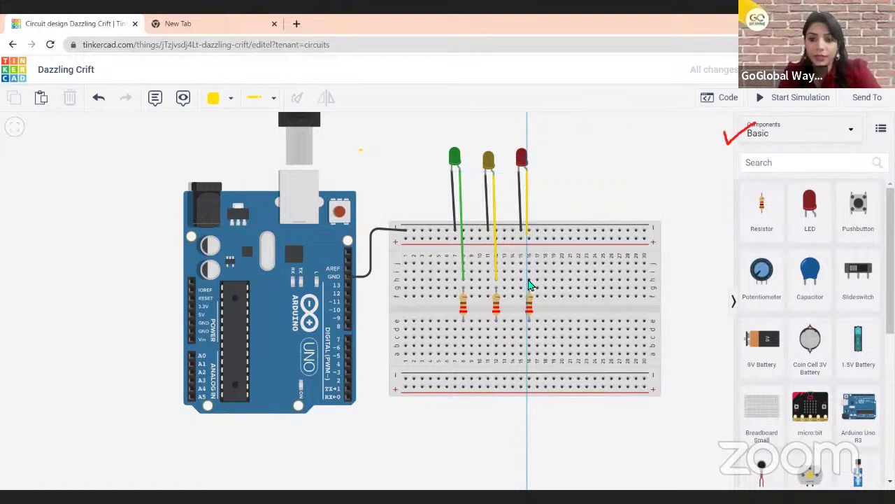
left_click(530, 284)
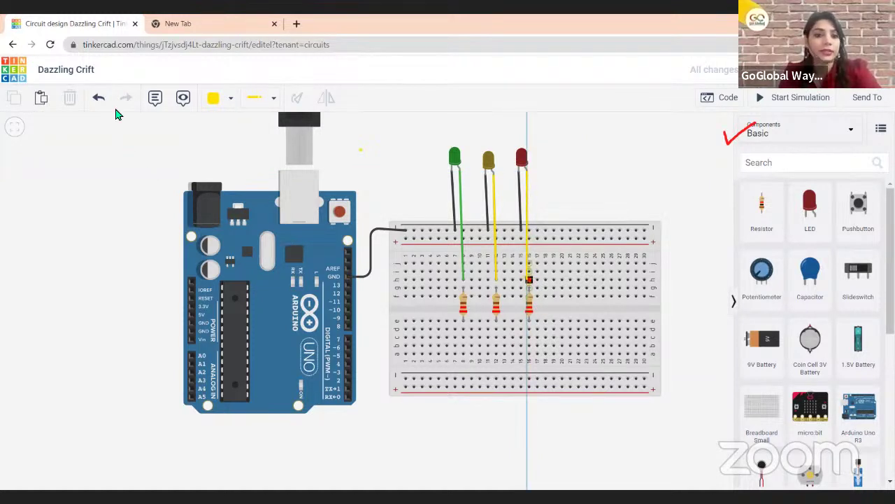
left_click(217, 102)
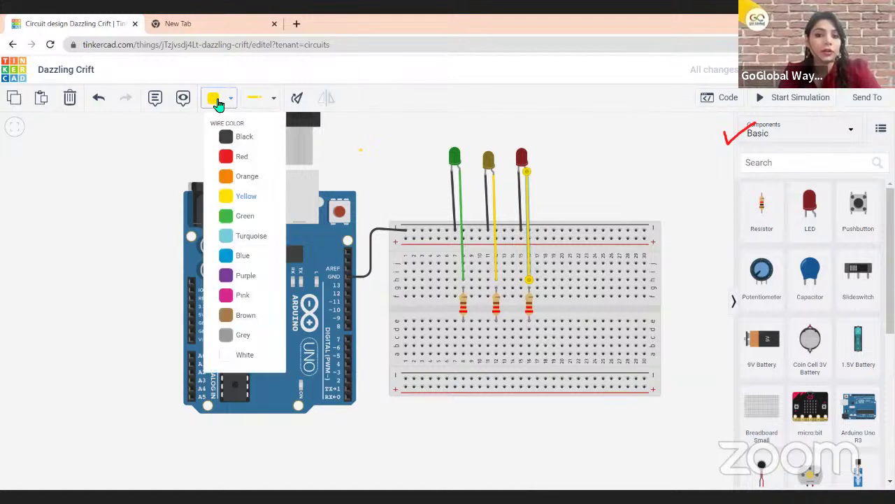
left_click(229, 158)
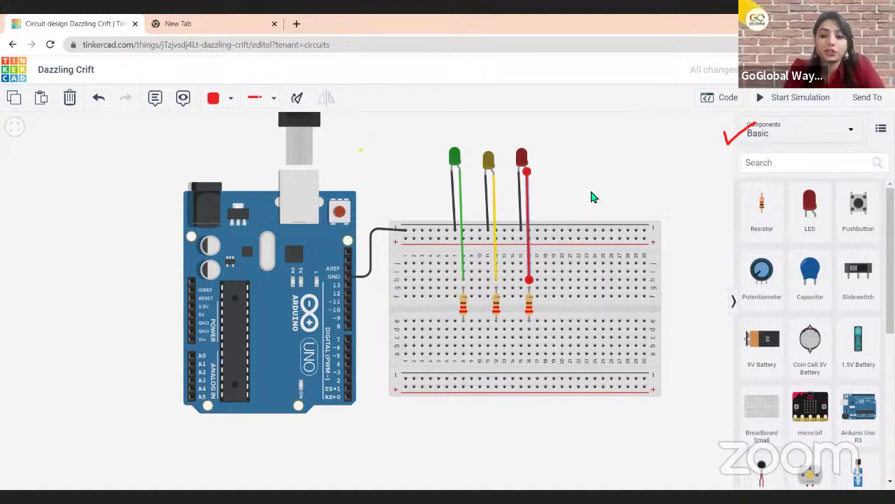
Wire row a of column 16 to Arduino pin D2, with a bend between the breadboard and the board
left_click(530, 356)
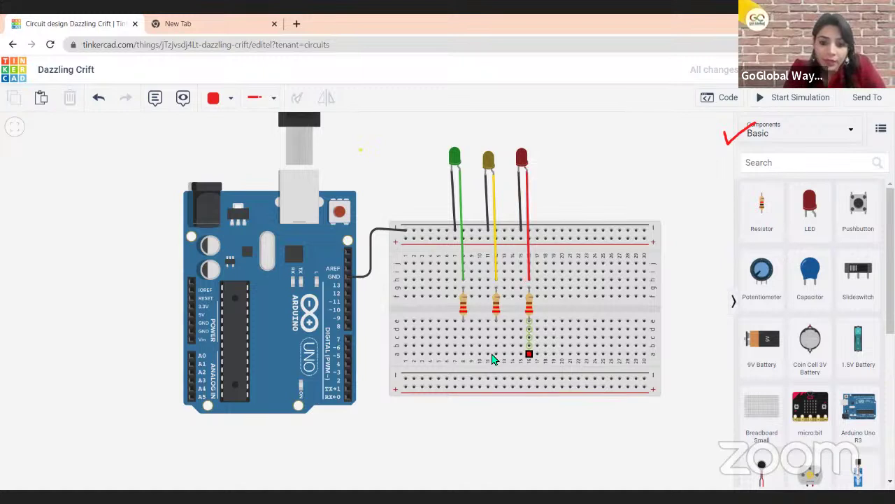
left_click(372, 358)
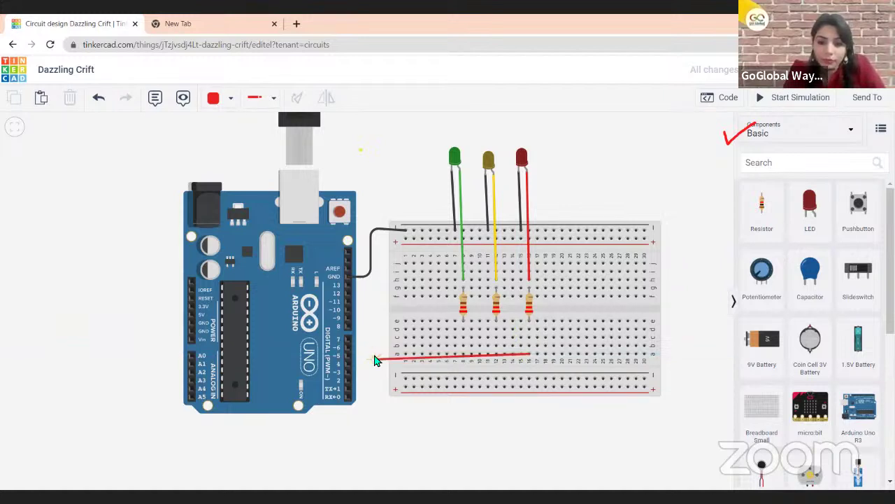
left_click(375, 359)
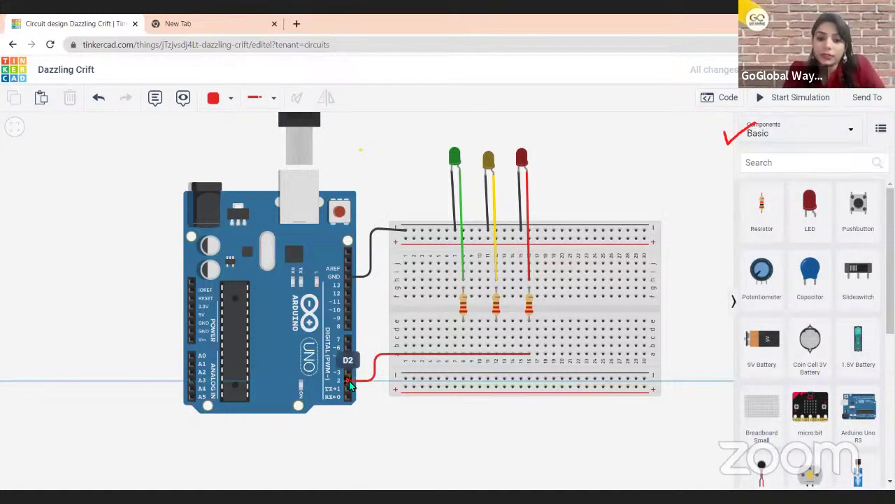
left_click(349, 380)
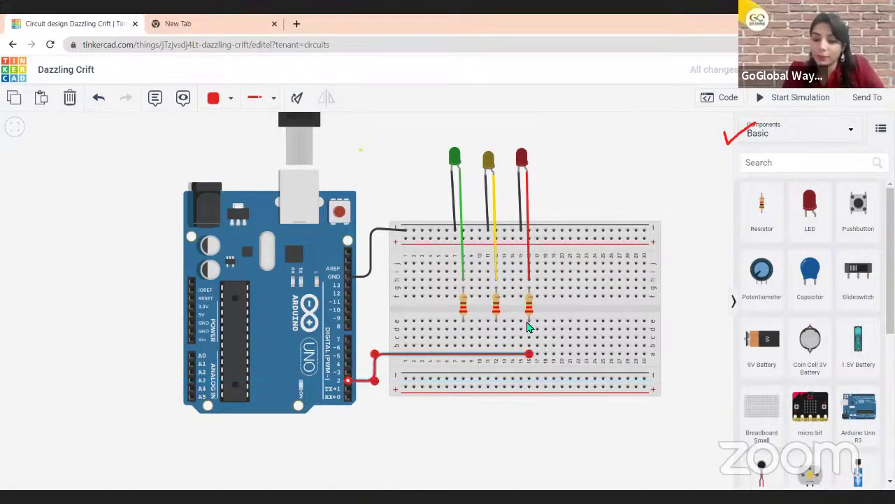
key("Escape")
left_click(587, 295)
left_click(495, 340)
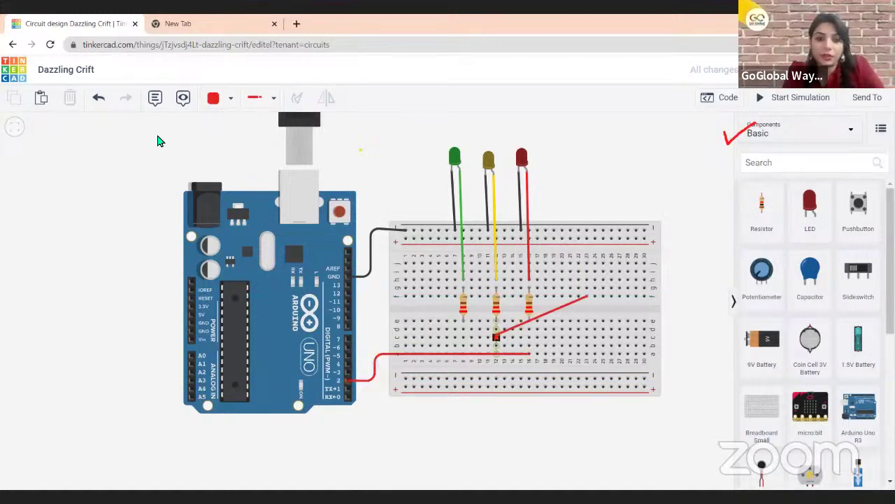
left_click(101, 101)
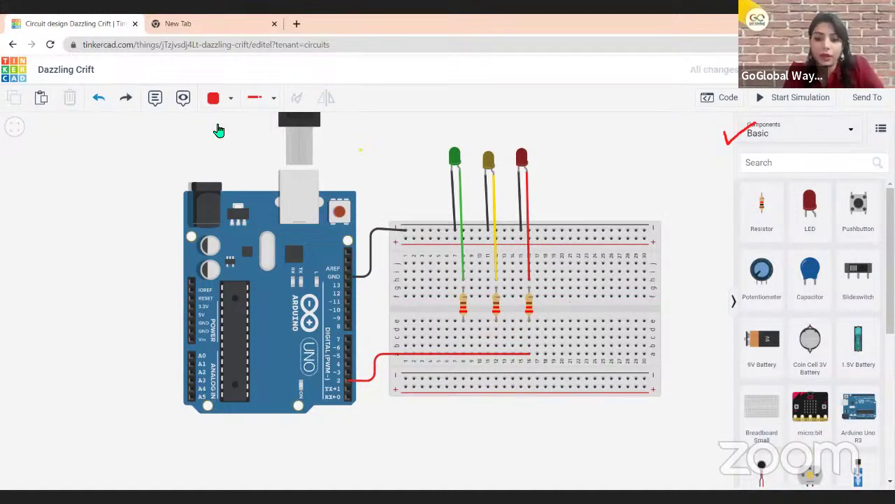
Wire row b of column 12 to Arduino pin D3, bending the wire beside the Arduino
left_click(496, 348)
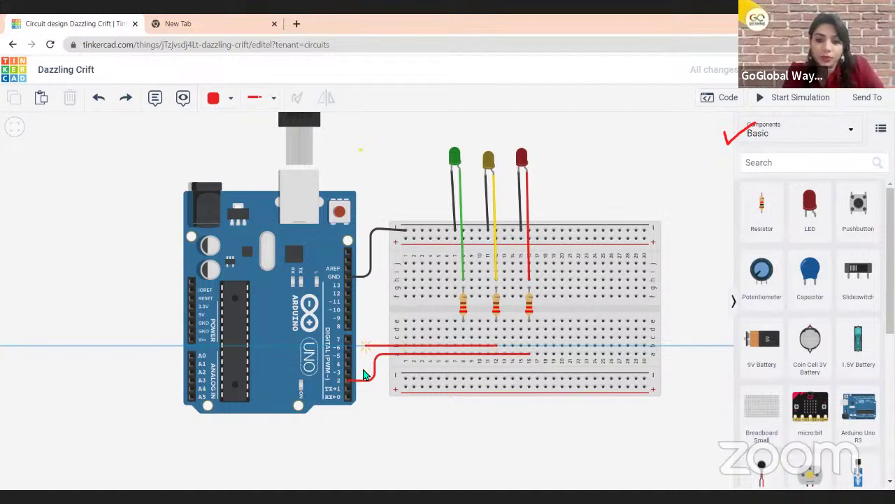
left_click(365, 377)
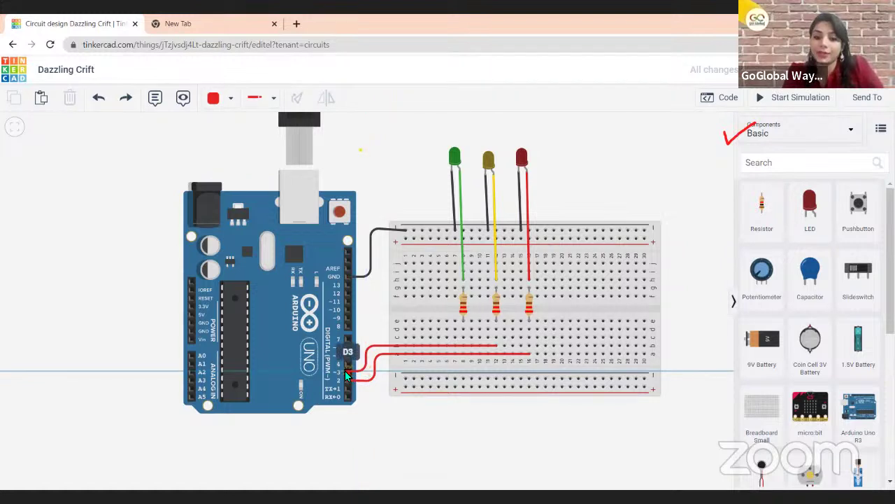
left_click(346, 376)
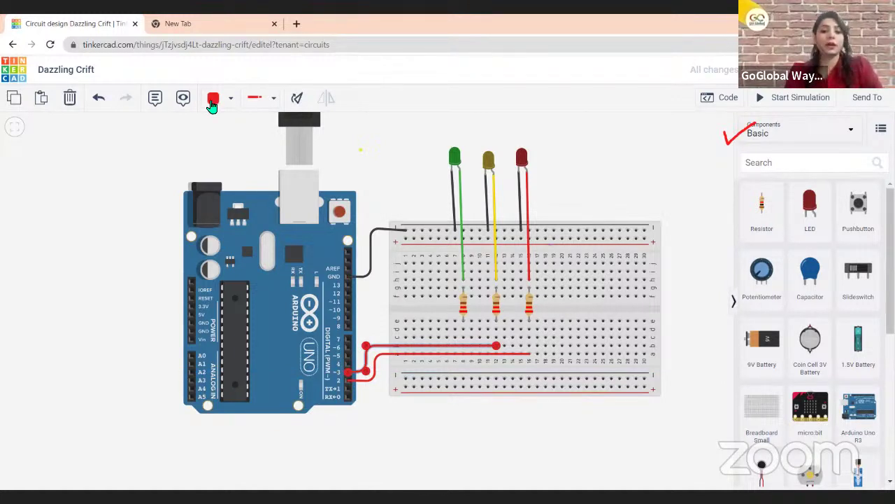
Colour the wire between row b of column 12 and Arduino pin D3 yellow
left_click(213, 100)
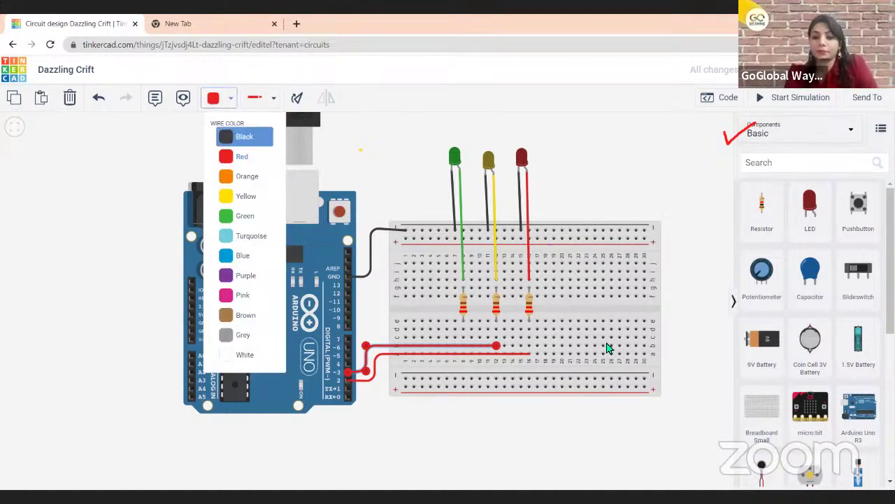
key("Down")
key("Down")
key("Down")
key("Return")
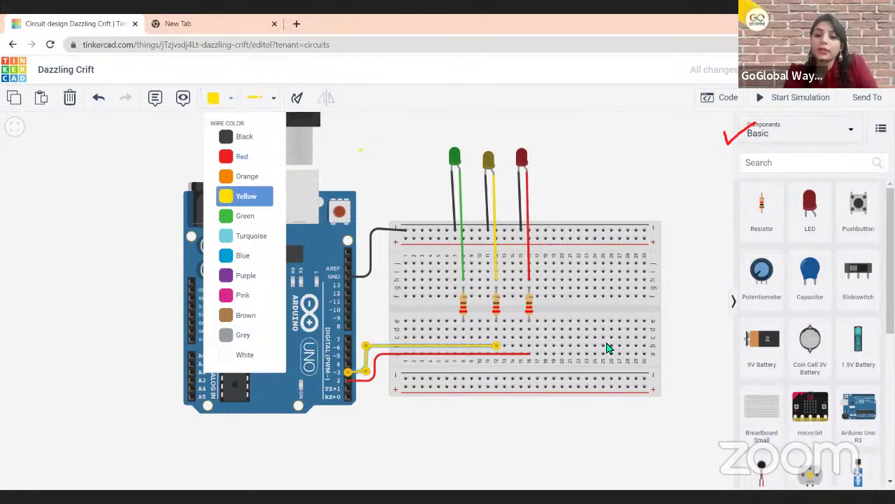
Wire row c of column 8 to Arduino pin D4 with a bend beside the Arduino, and colour the wire green
left_click(463, 338)
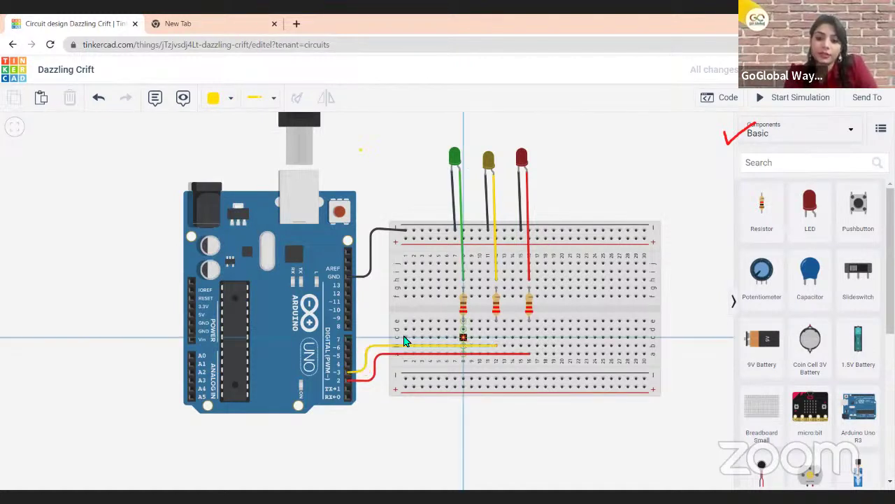
left_click(365, 343)
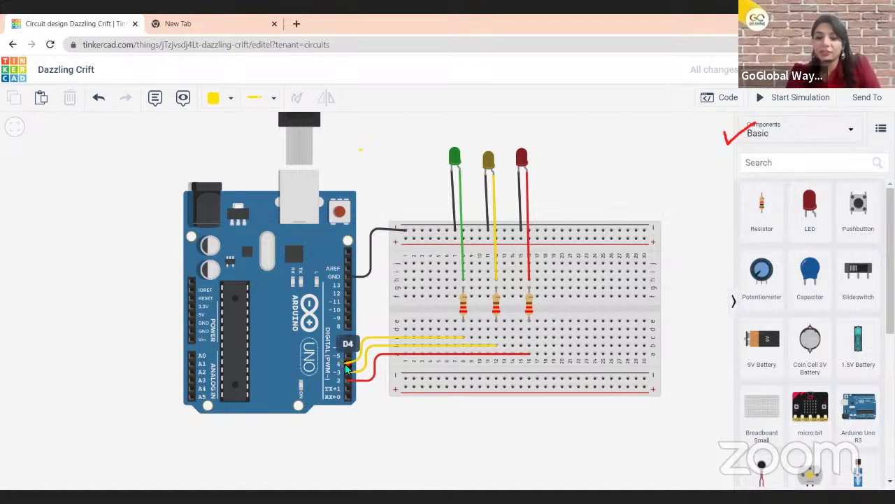
left_click(346, 367)
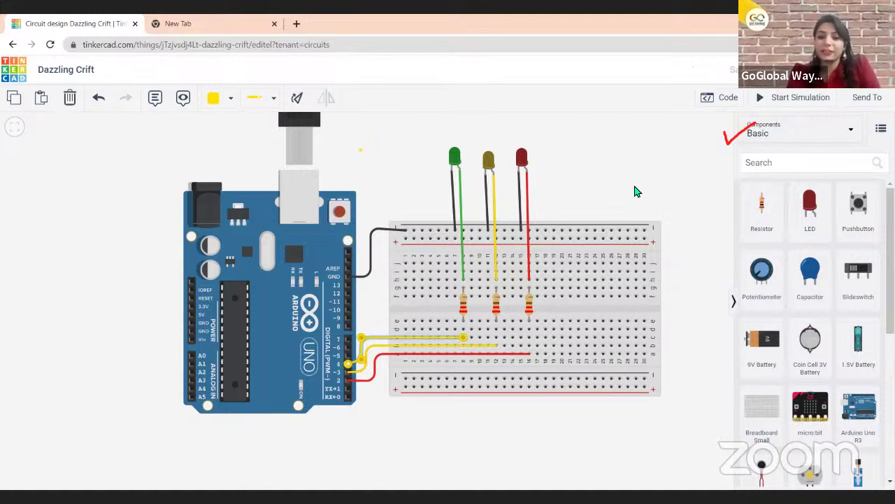
left_click(219, 100)
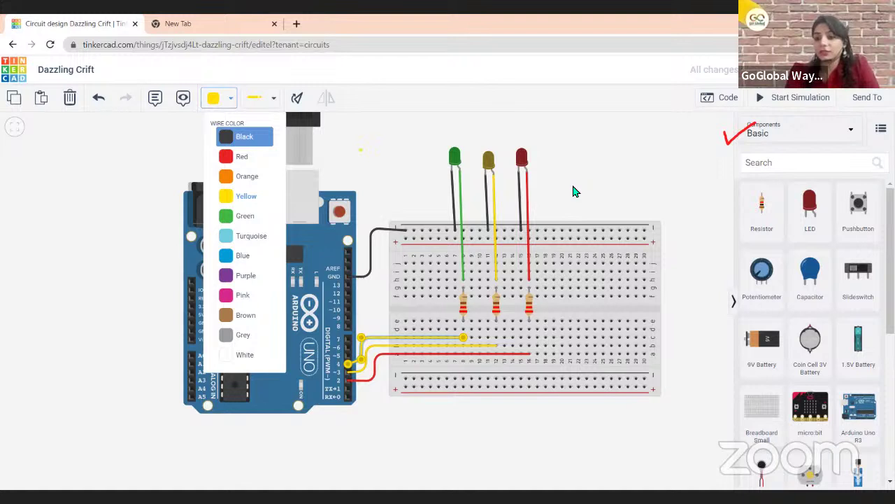
key("Return")
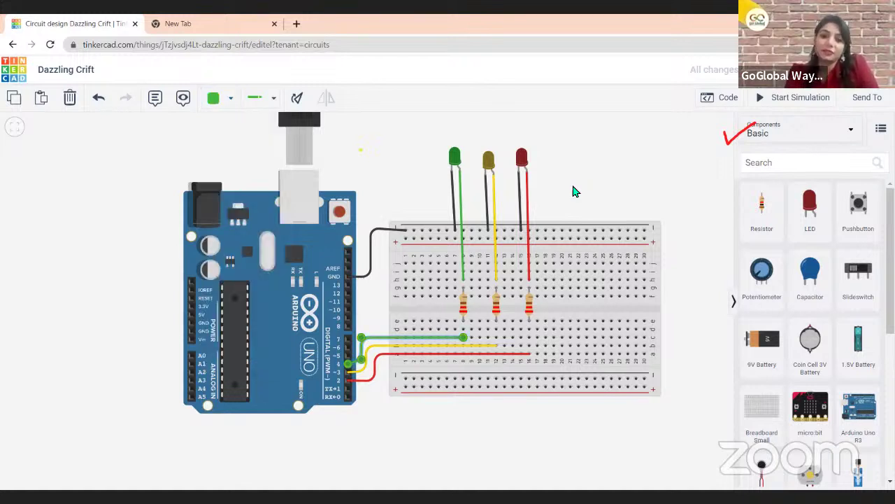
left_click(574, 192)
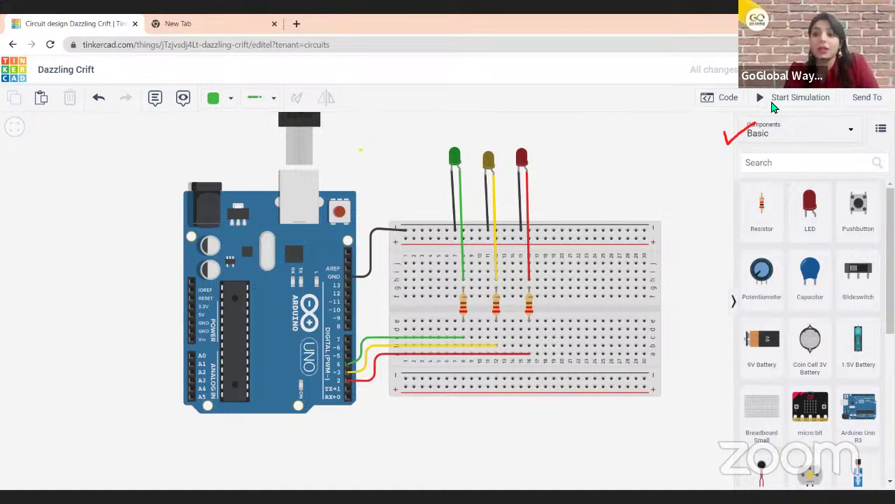
Open the Arduino's code editor and switch it from Blocks to Text mode, accepting the loss of the blocks
left_click(722, 103)
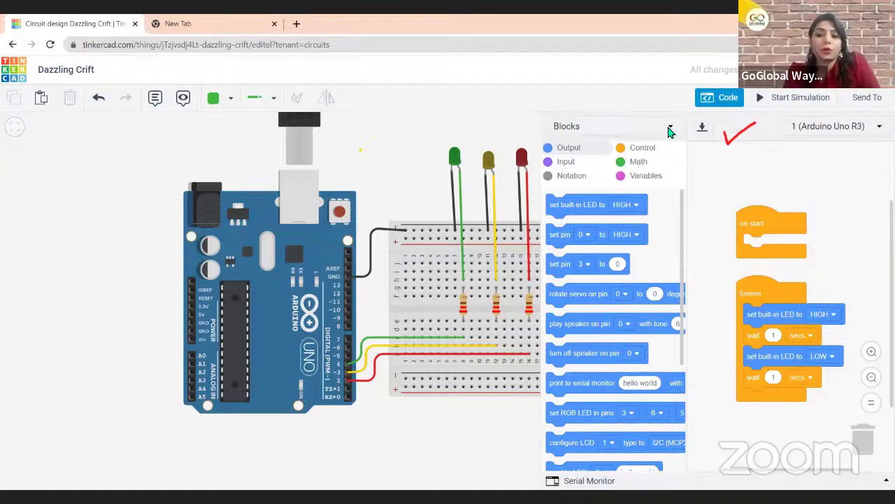
left_click(670, 130)
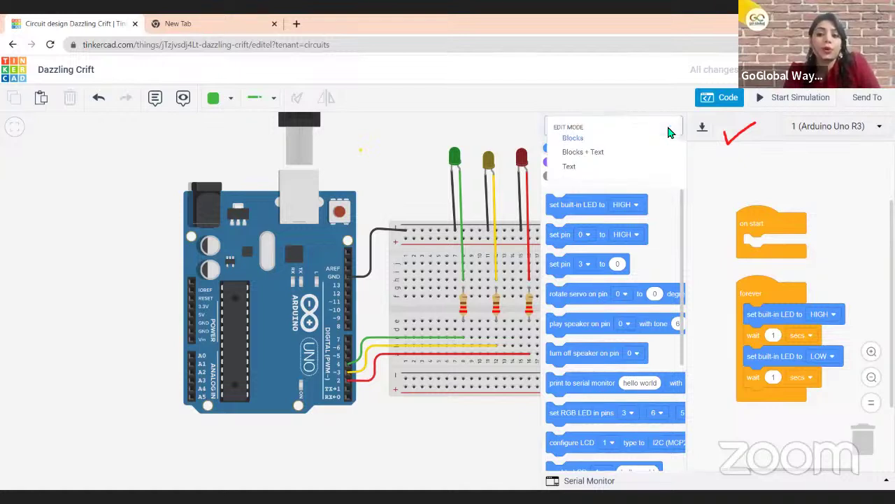
left_click(569, 168)
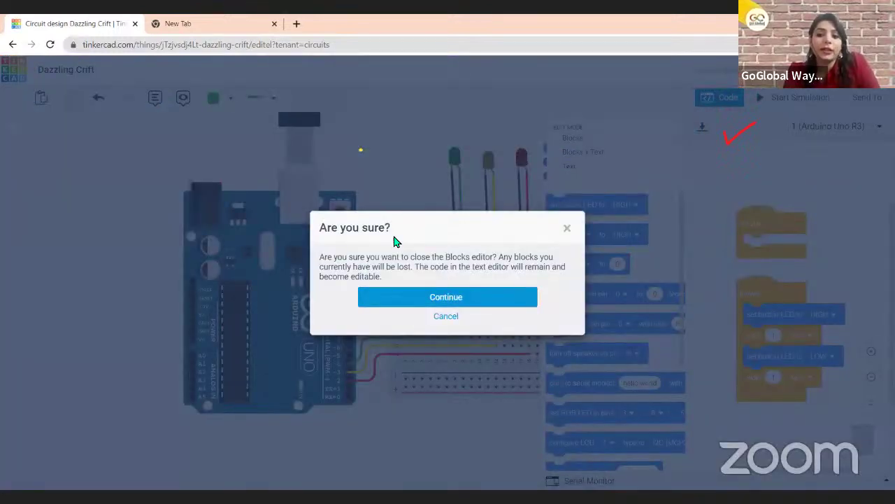
left_click(396, 299)
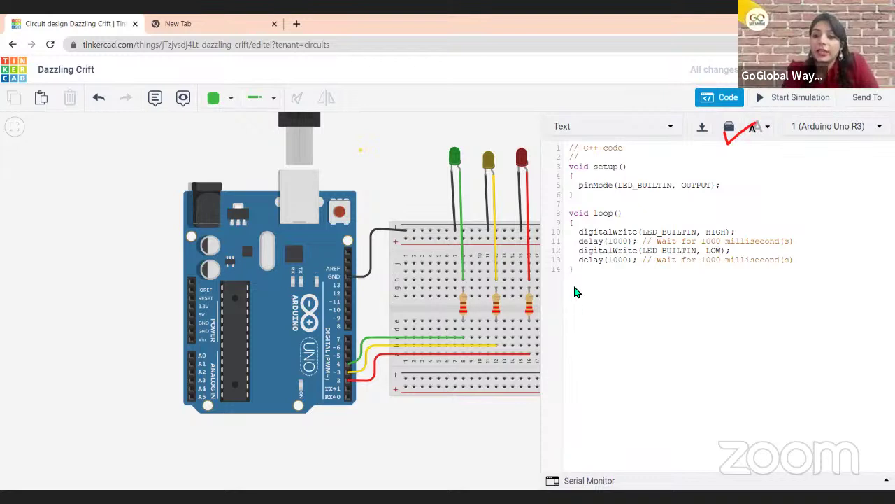
Replace all the default code with the header void setup() and an opening brace on the following line
left_click_drag(581, 273, 568, 148)
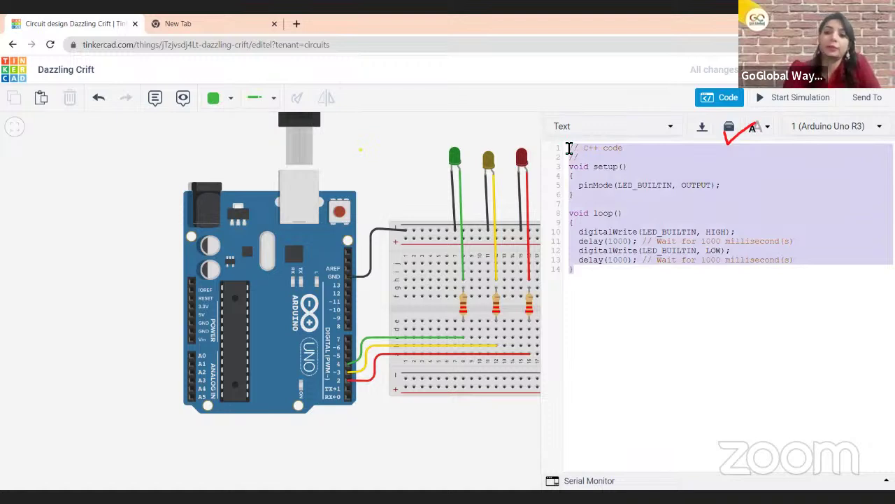
key("Delete")
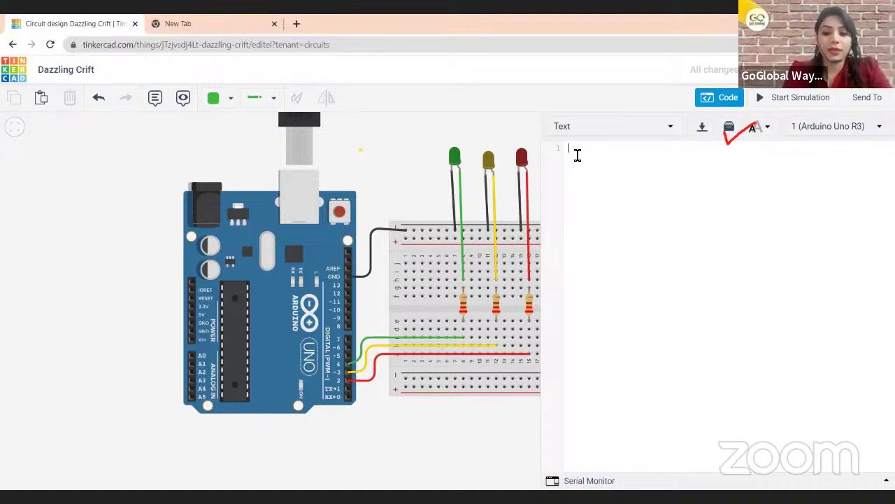
type("voi")
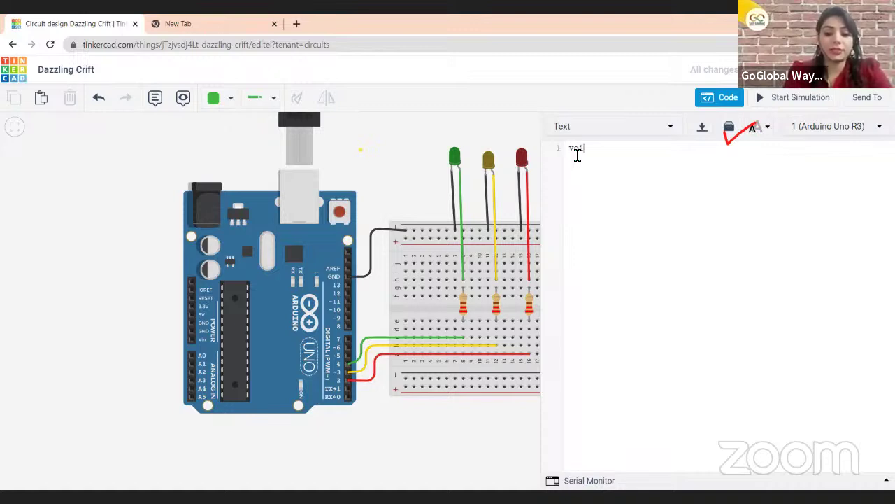
type("d s")
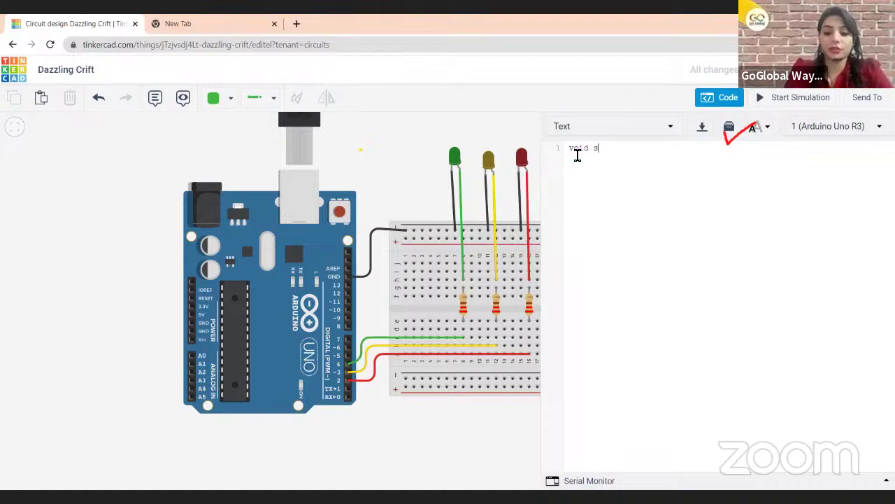
type("etu")
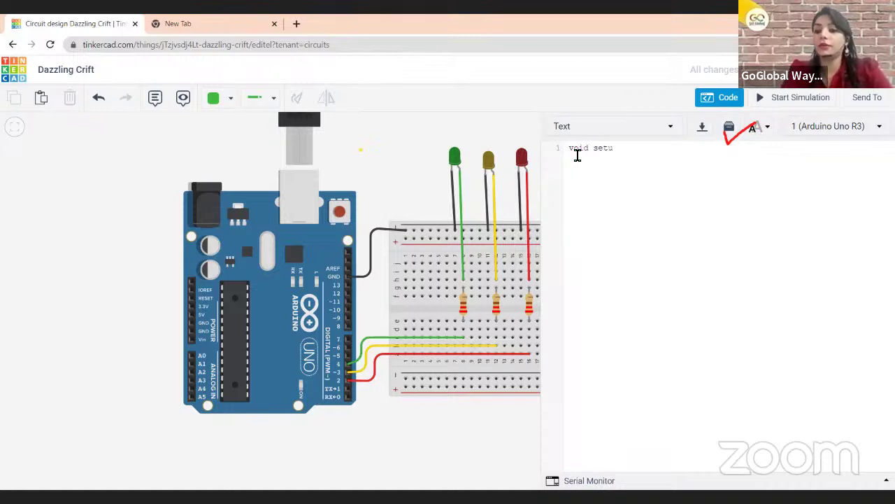
type("p()")
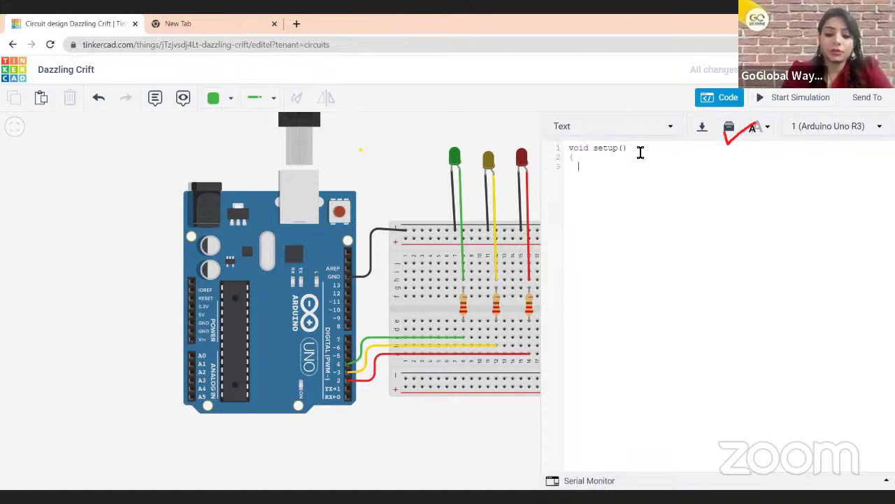
Set pin 4 as an output inside setup() with the statement pinMode(4,OUTPUT);
type("pi")
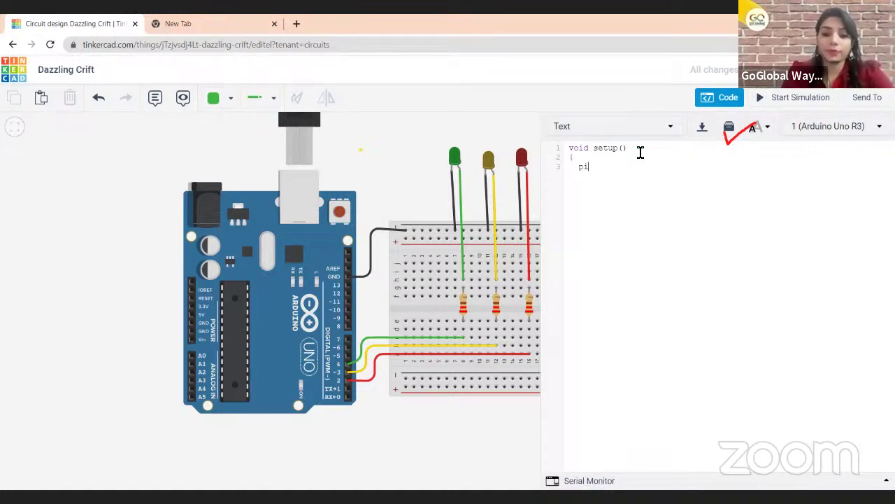
type("nMo")
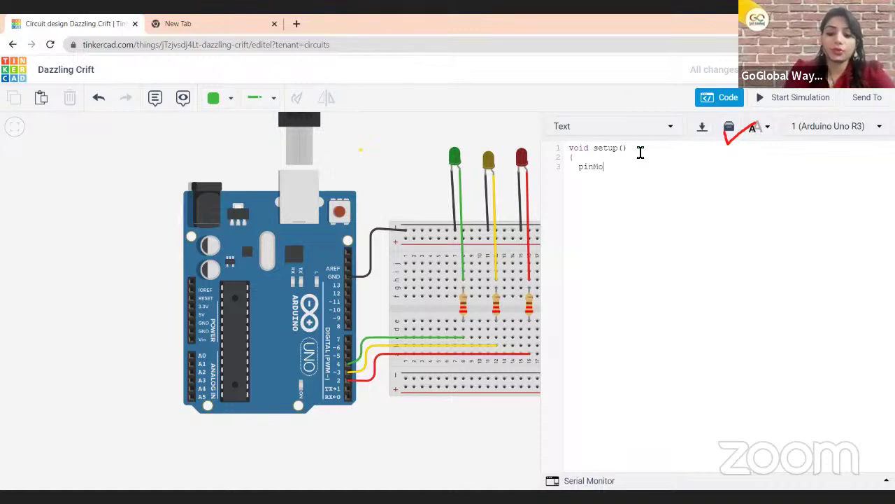
type("de(4")
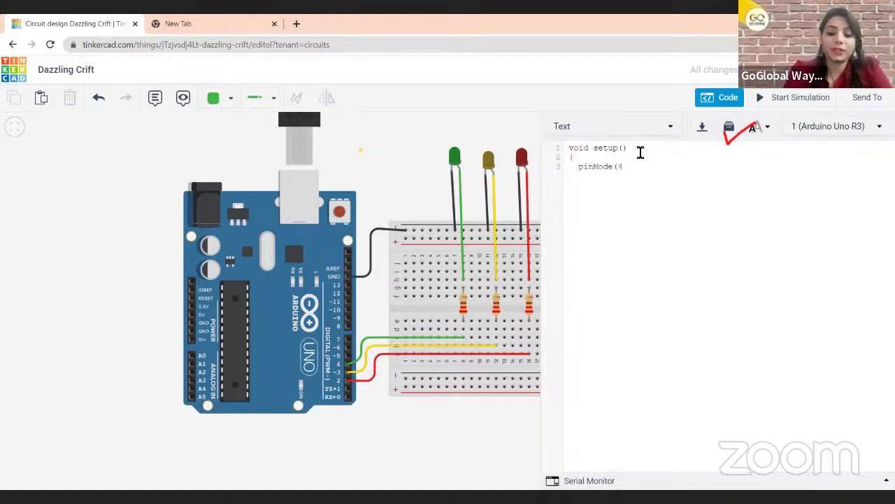
type(",OU")
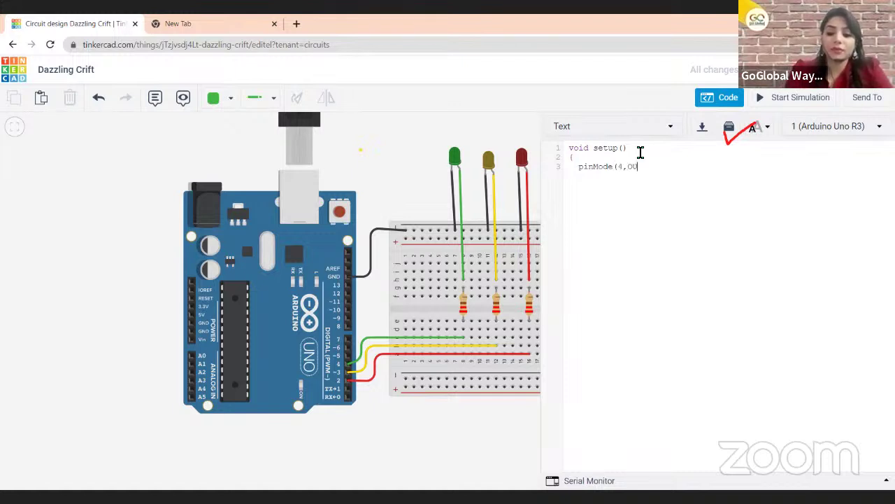
type("TPUT)")
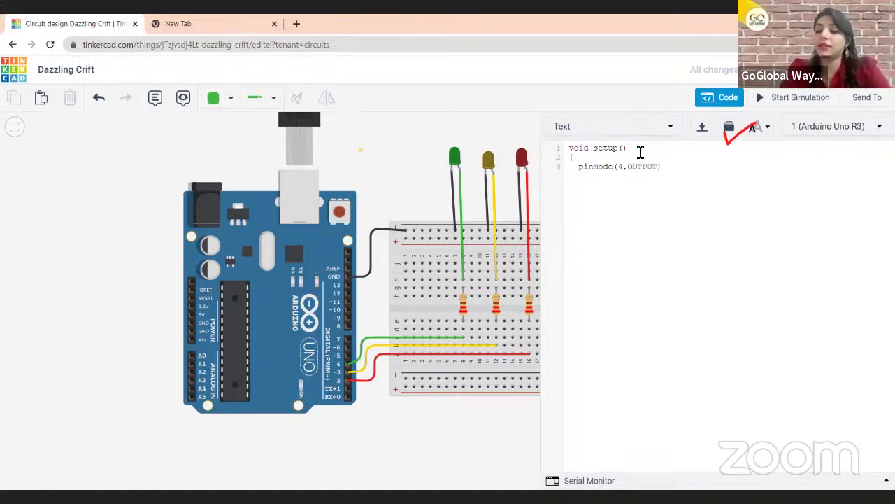
type(";")
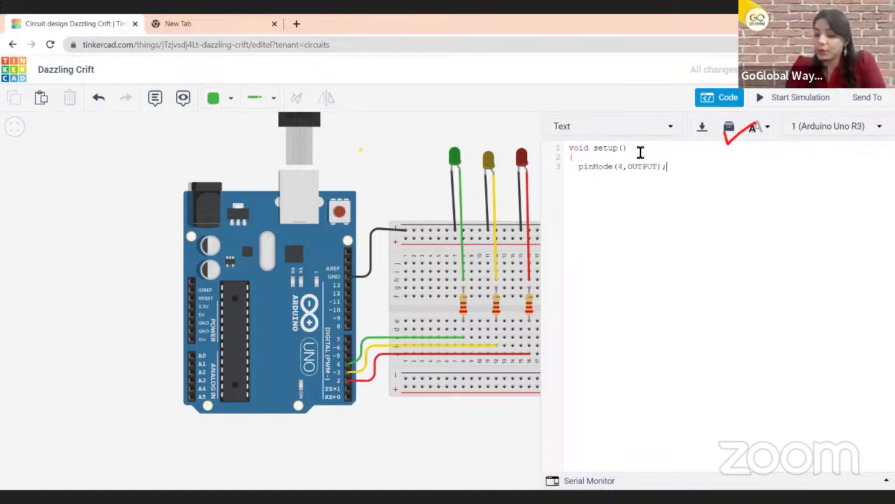
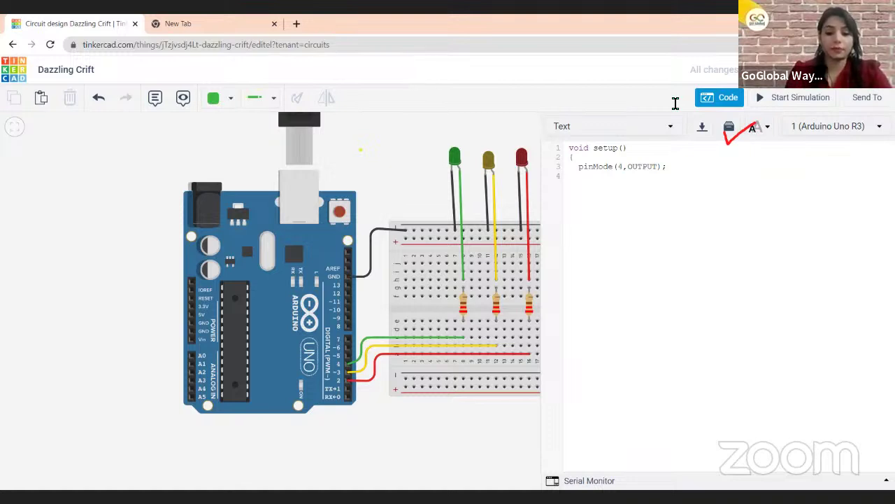
Add the statement pinMode (3,OUTPUT); on the line below the pin 4 statement in setup()
type("pi")
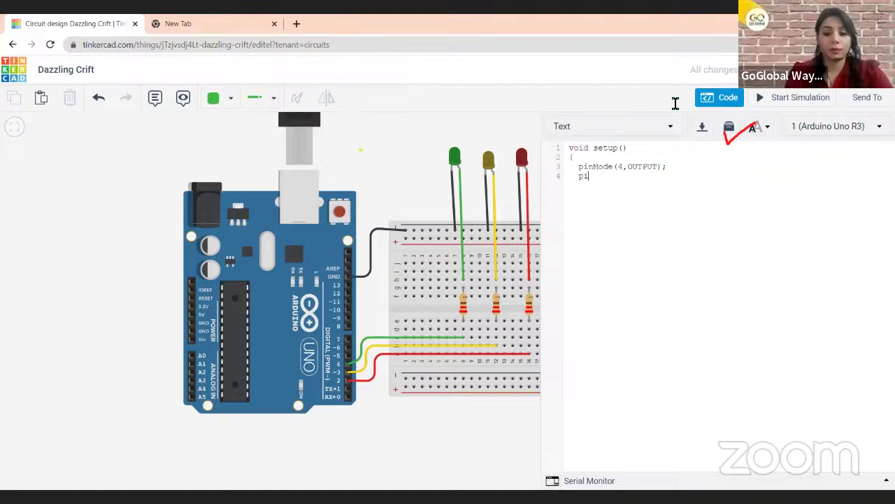
type("nM")
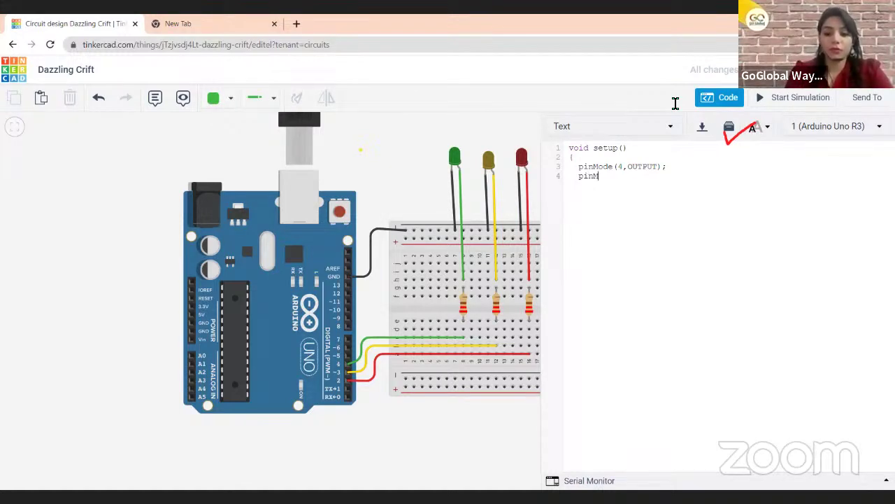
type("ode")
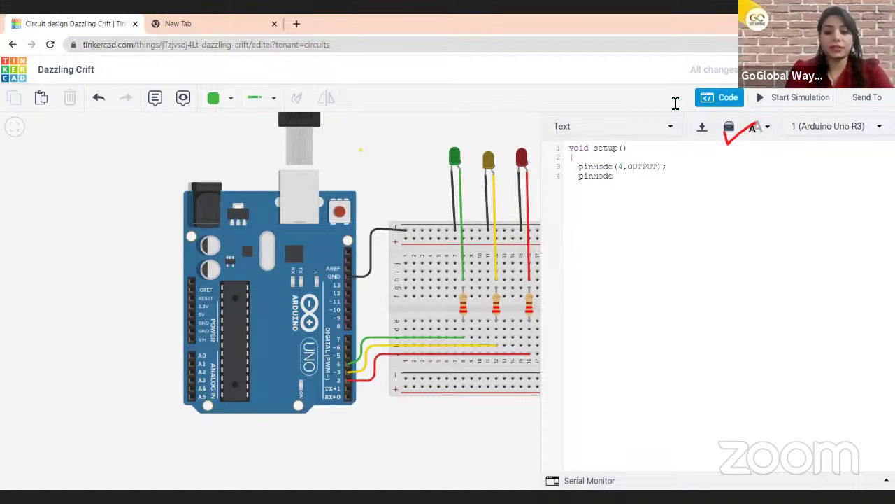
type(" (")
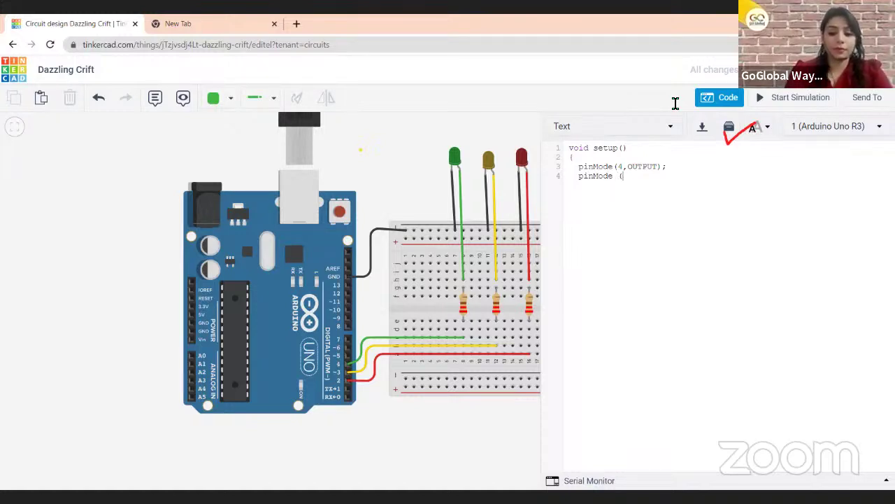
type("3,OUTPU")
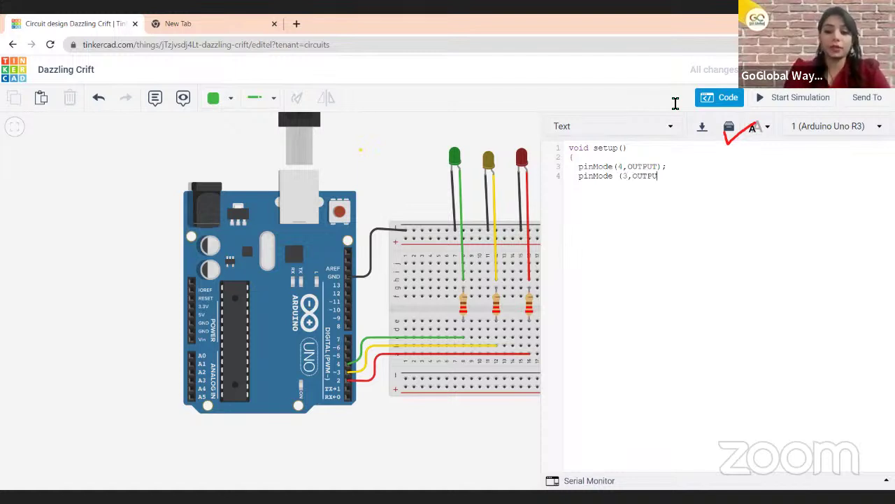
type("T")
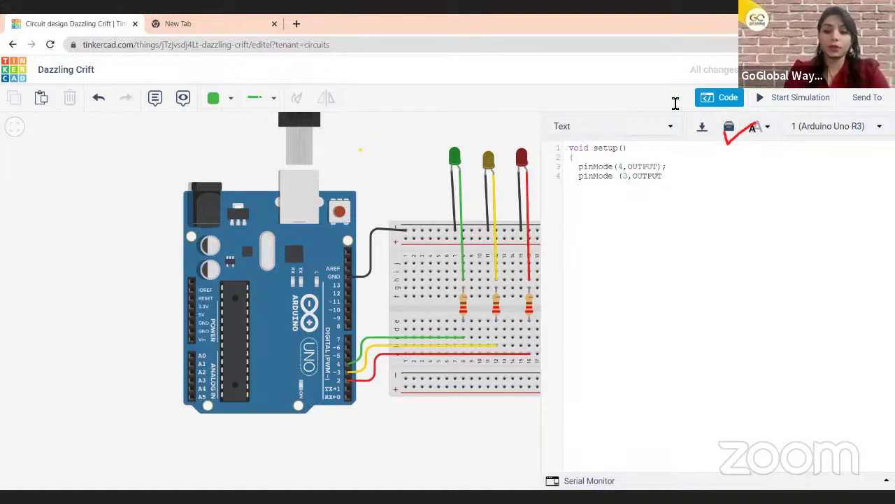
type(")")
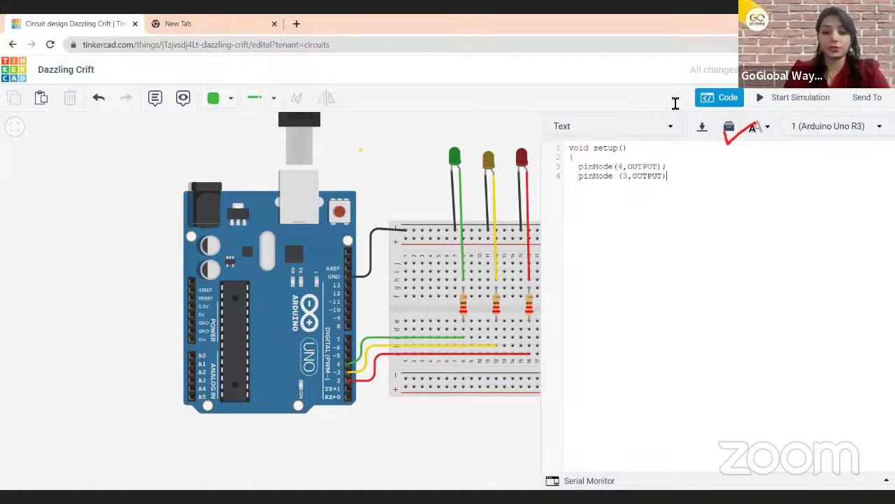
type(";   ")
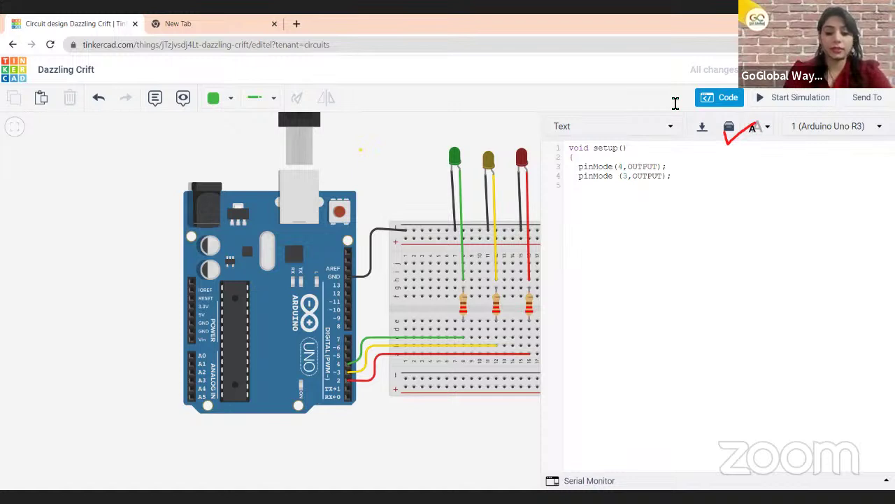
Add the statement pinMode(2,OUTPUT); below the pin 3 statement and end setup() with a closing brace
type("pinM")
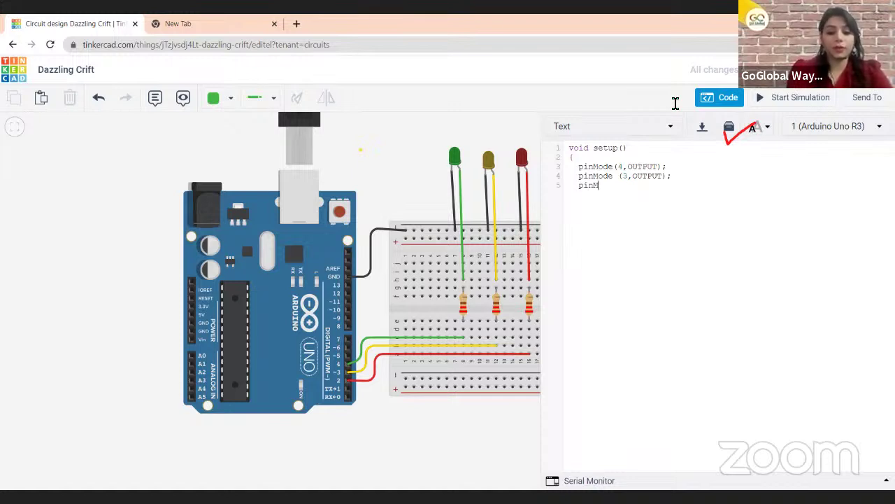
type("ode(2")
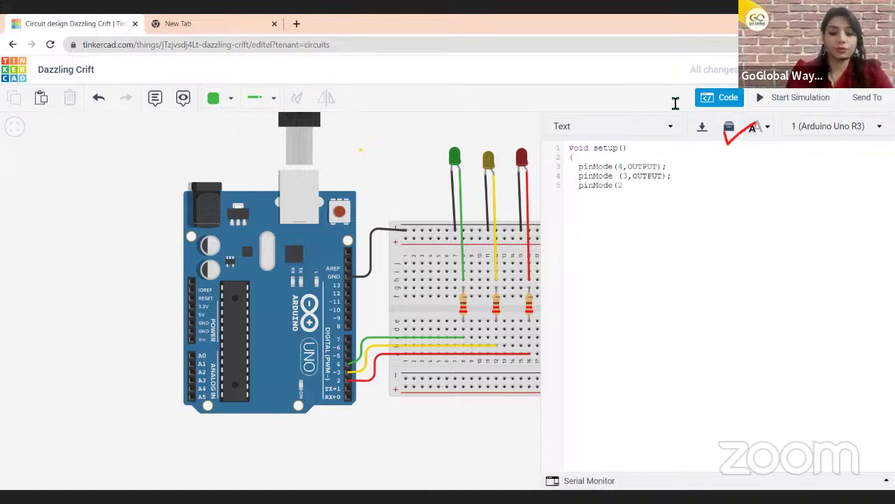
type(",OUT")
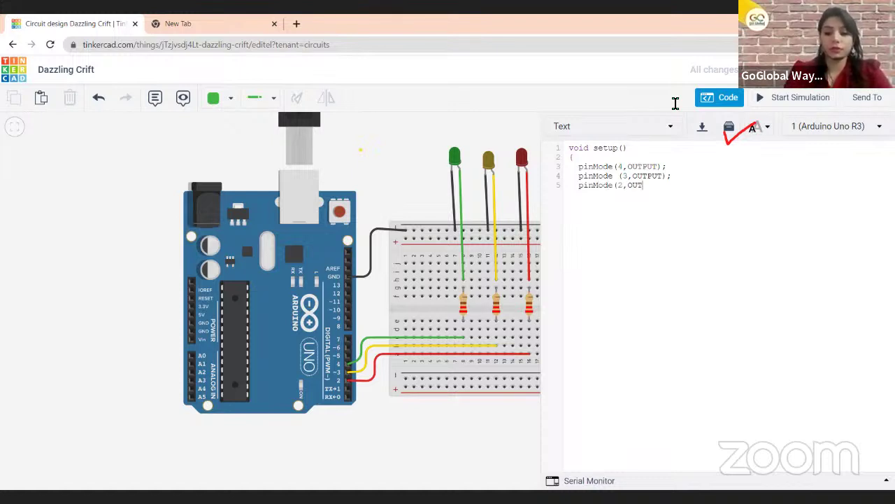
type("PUT")
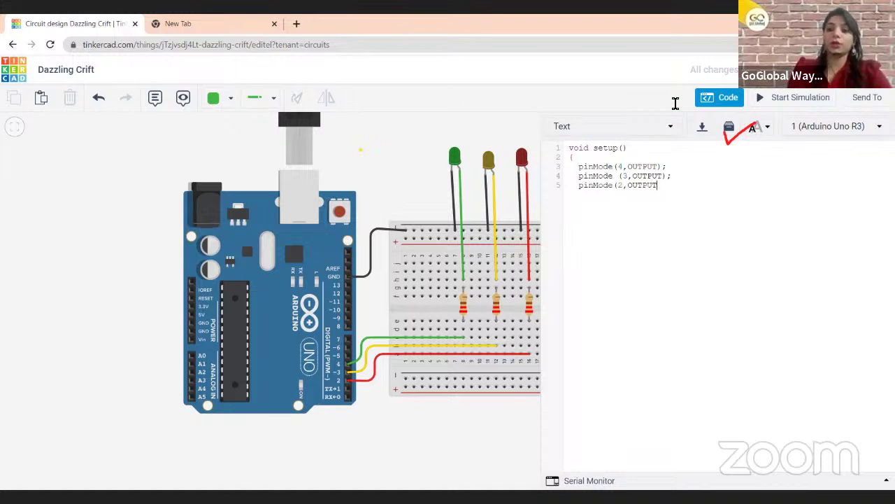
type("); ")
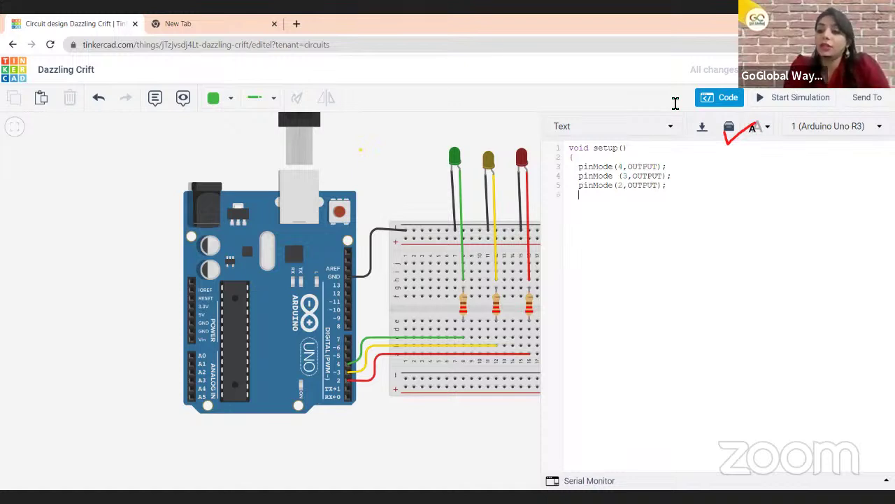
type("}")
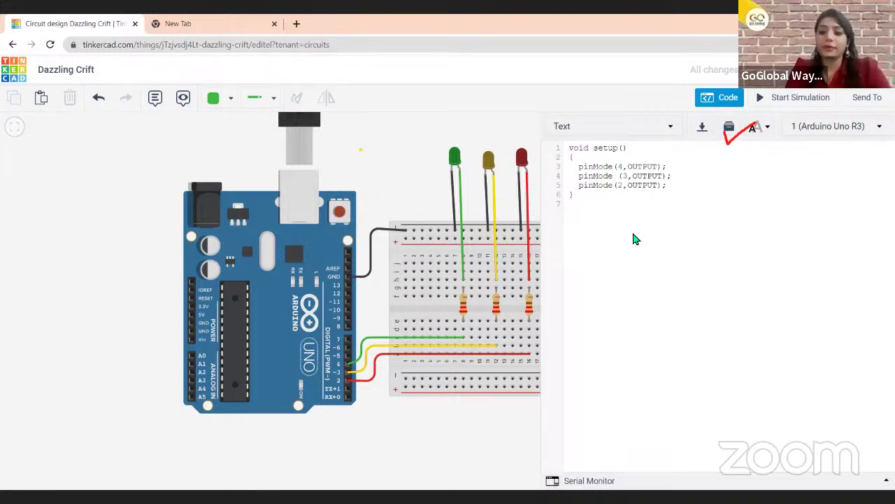
Add the header void loop() below the setup function, with an opening brace on the following line
left_click(570, 208)
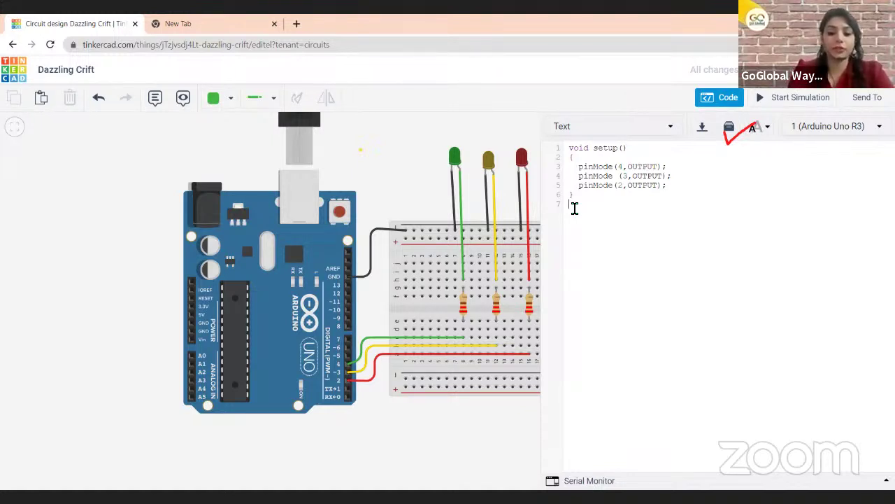
type("void loop")
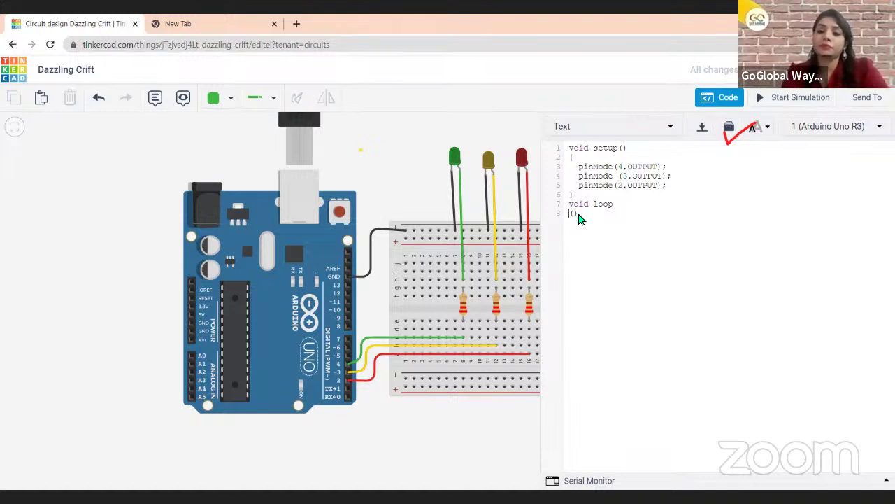
key("BackSpace")
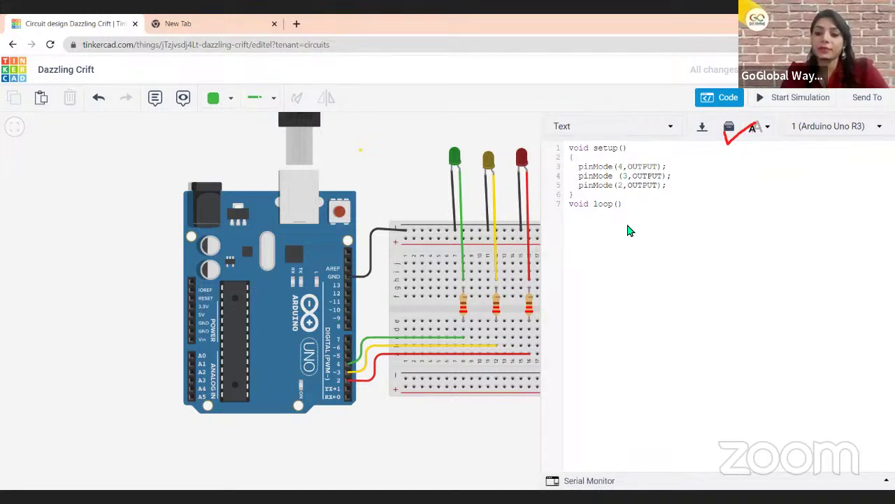
key("shift+Home")
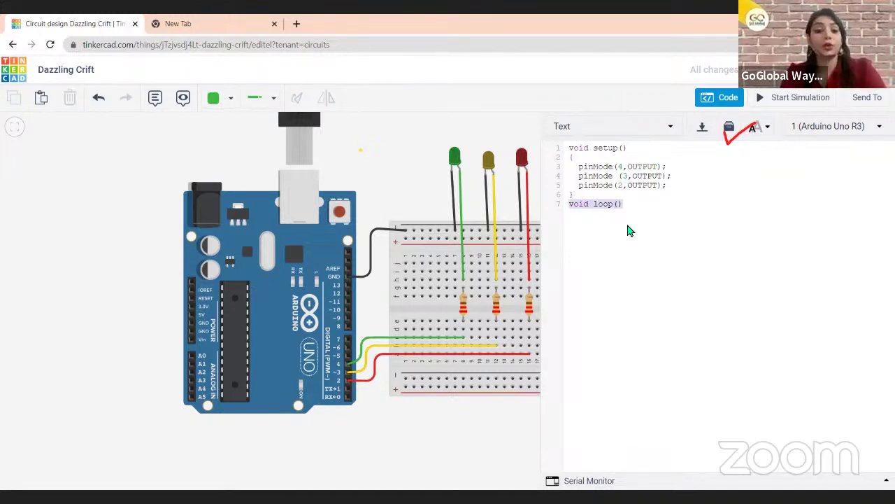
left_click(628, 231)
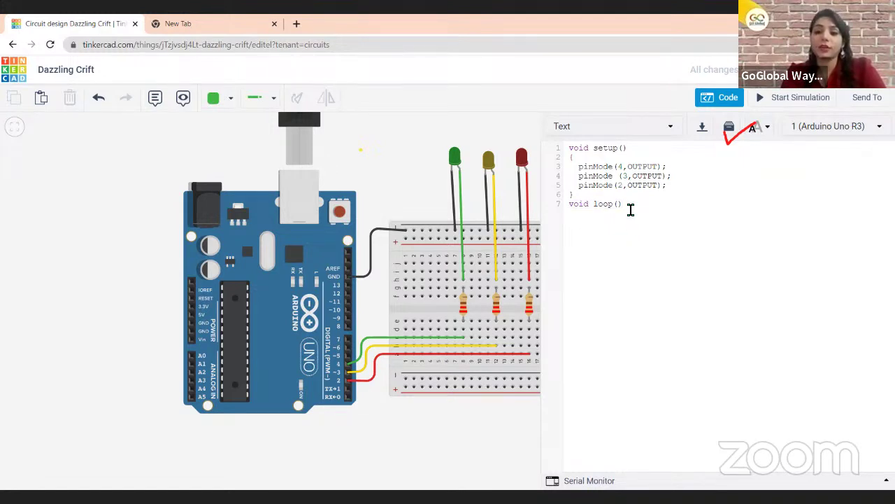
key("shift+Home")
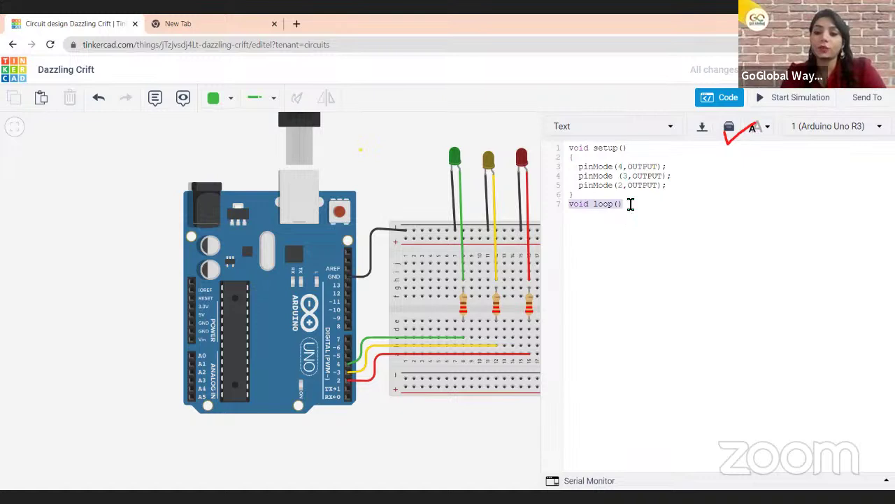
left_click(631, 204)
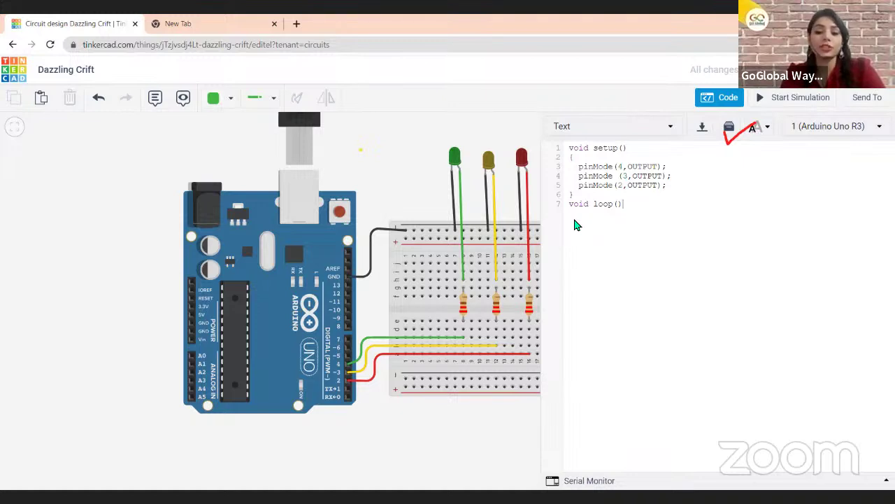
triple_click(654, 210)
left_click(631, 206)
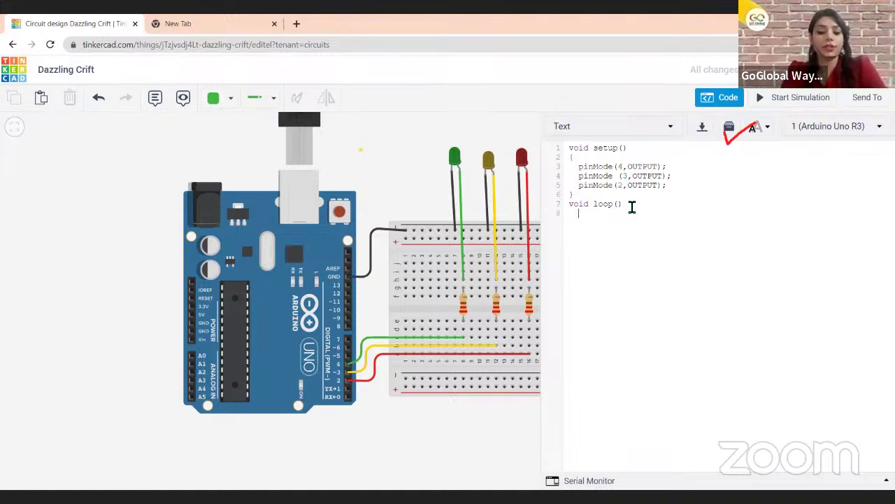
type("{")
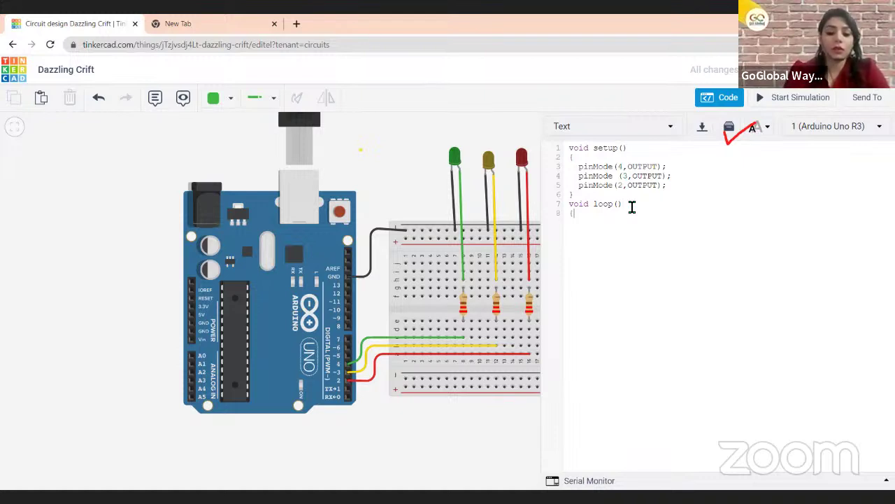
Turn the green LED on inside loop() with the statement digitalWrite(4,HIGH);
type("digita")
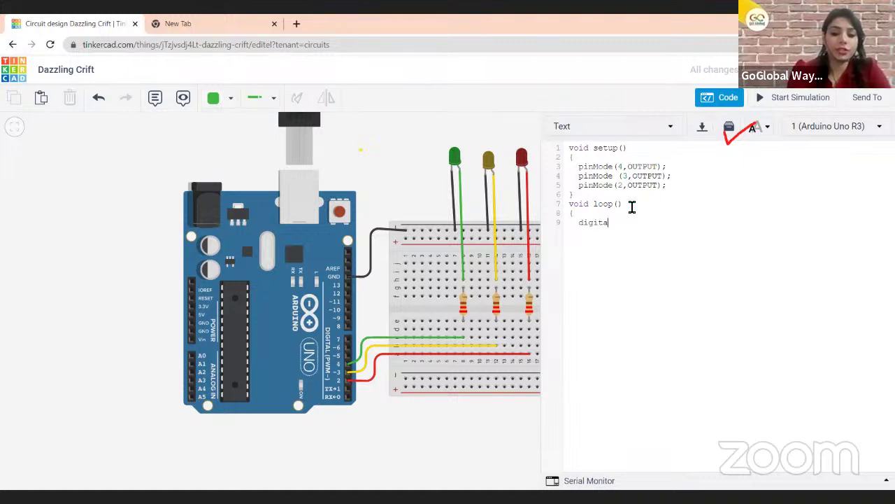
type("lWrite")
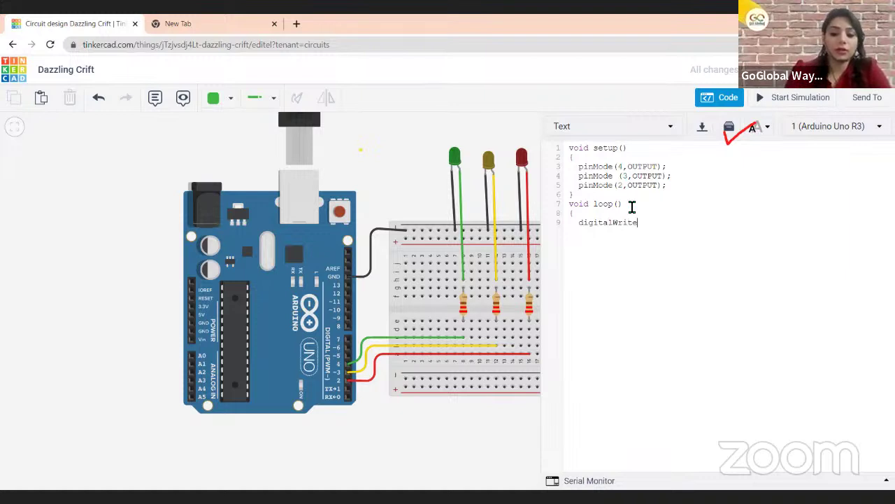
type("(4,HIGH);")
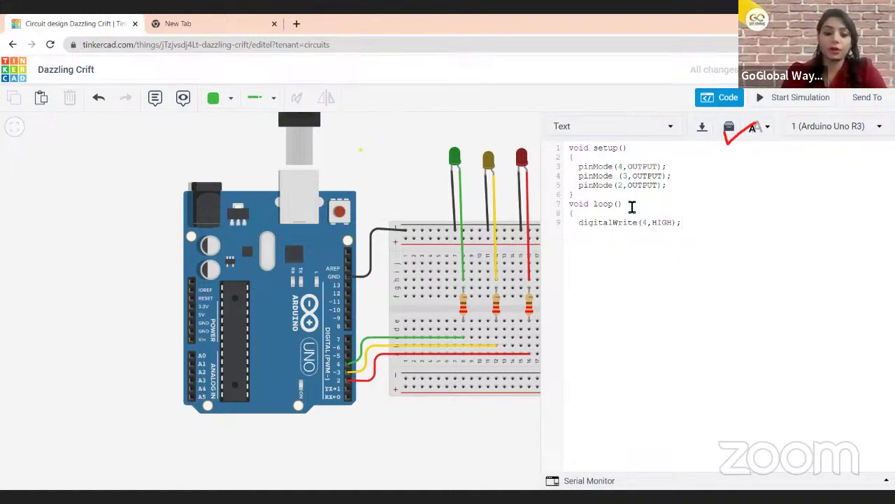
key("Return")
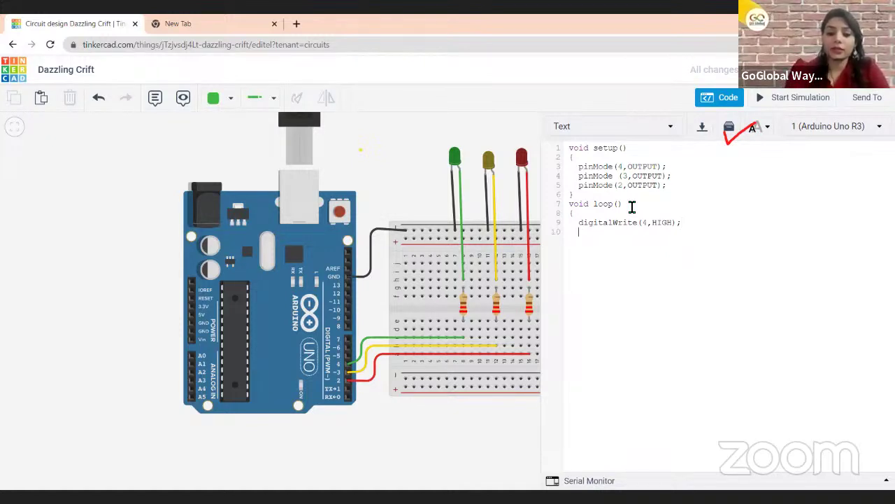
Add the statement delay(30000); on the line below digitalWrite(4,HIGH); in loop()
type("delay")
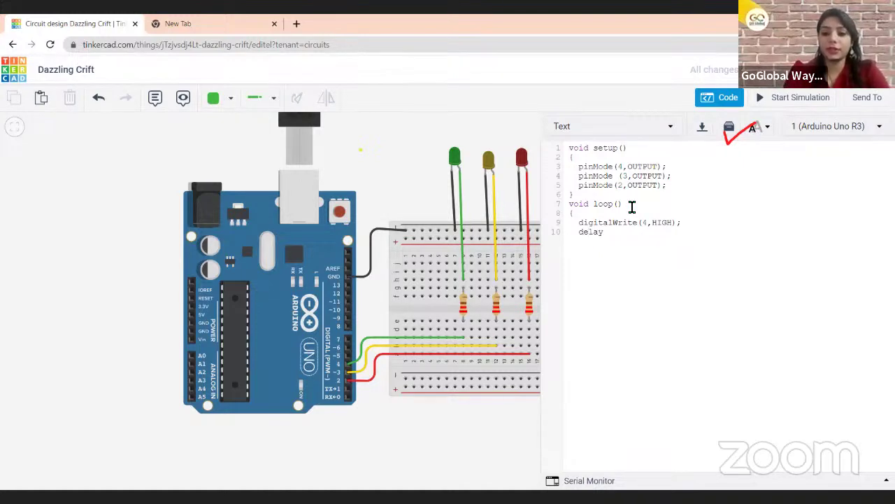
type("(")
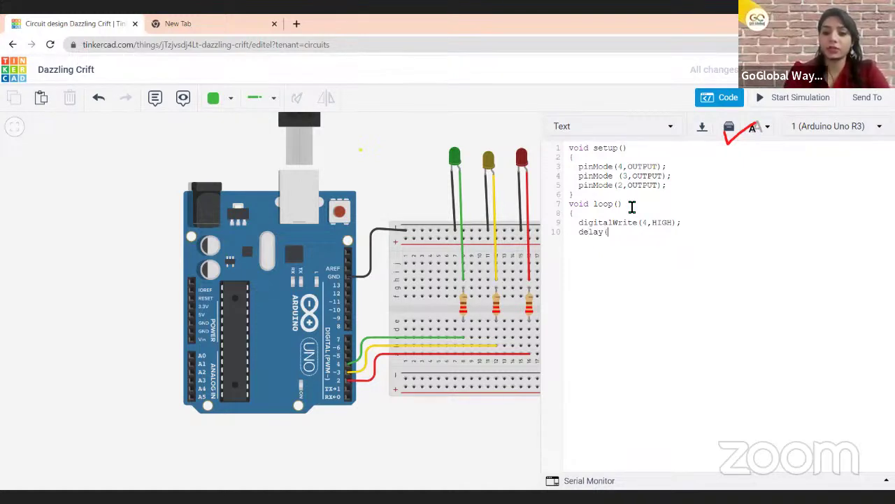
type("3000")
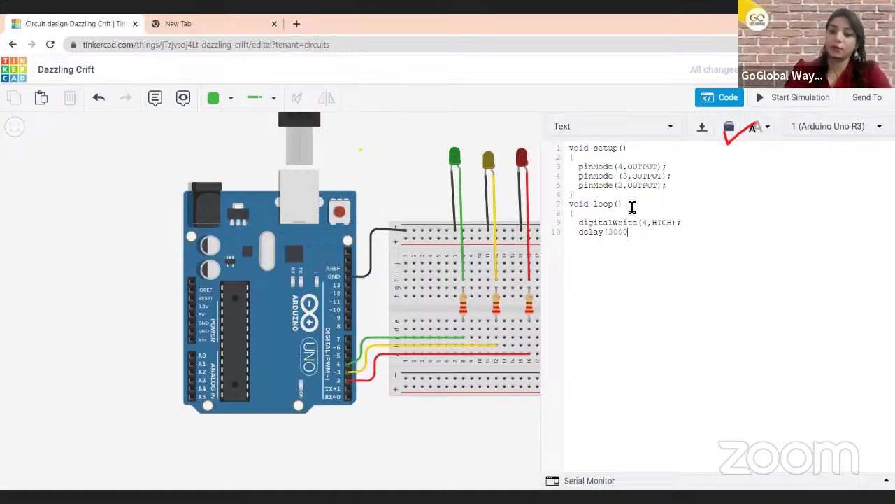
type("0")
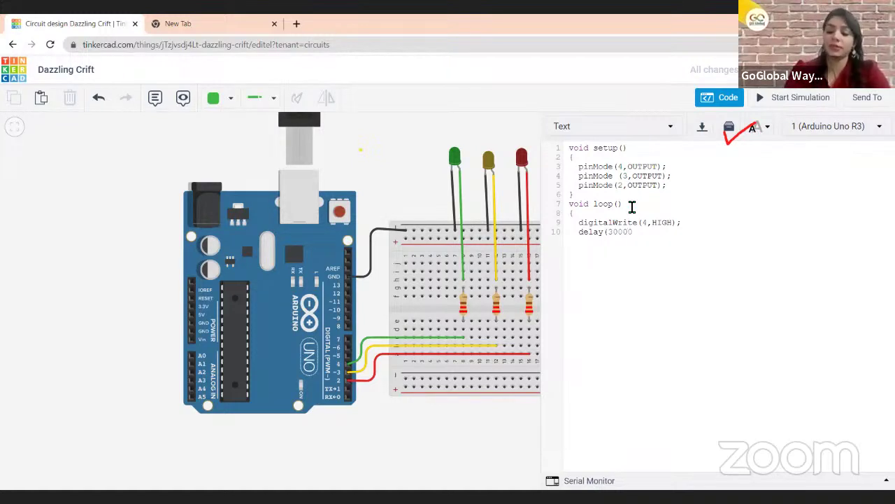
type(")")
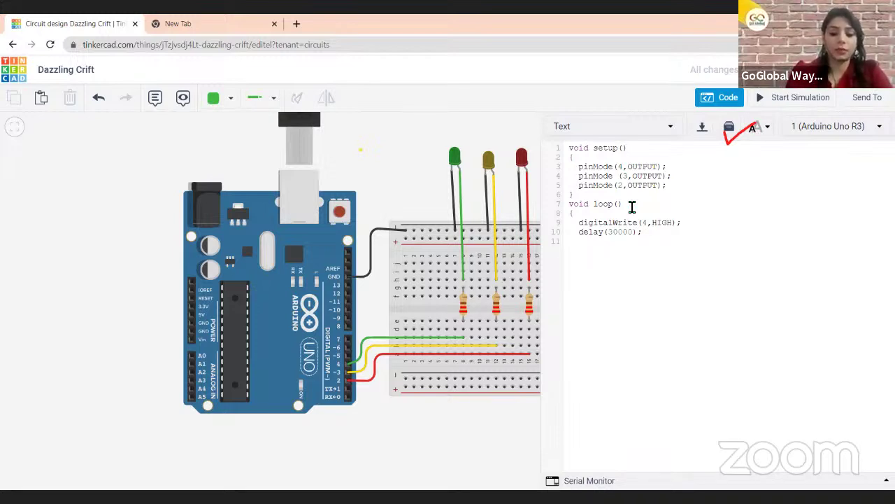
Turn the green LED off after the delay with the statement digitalWrite(4,LOW);
type("digital")
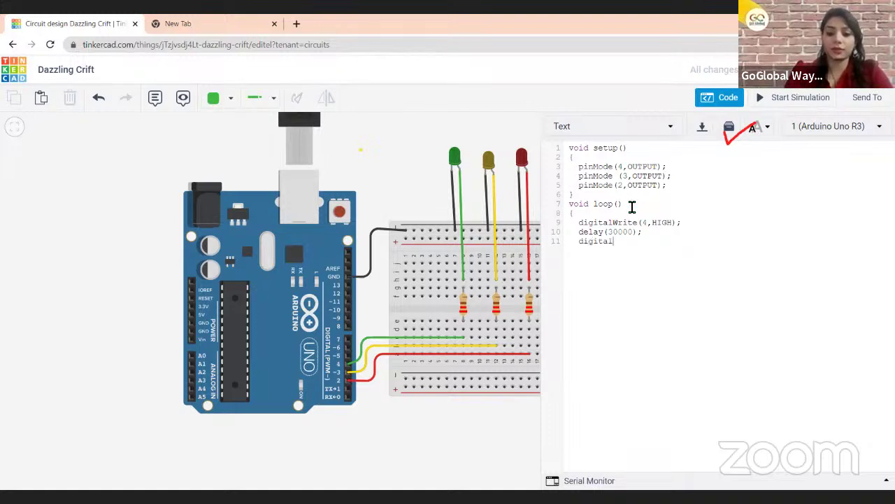
type("Write")
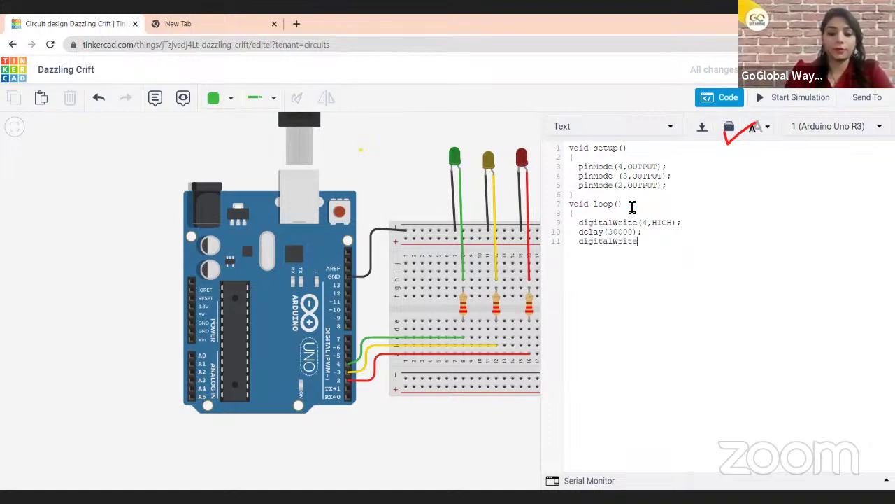
type("(")
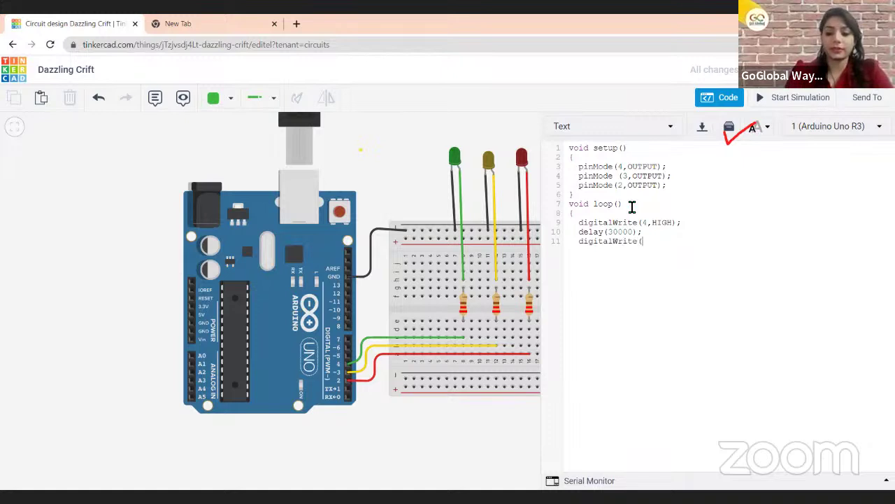
type("4,L")
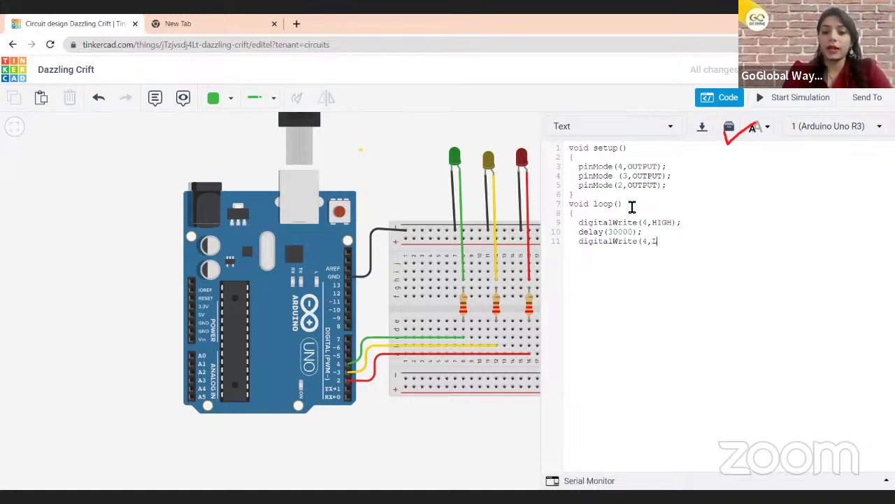
type("OW);")
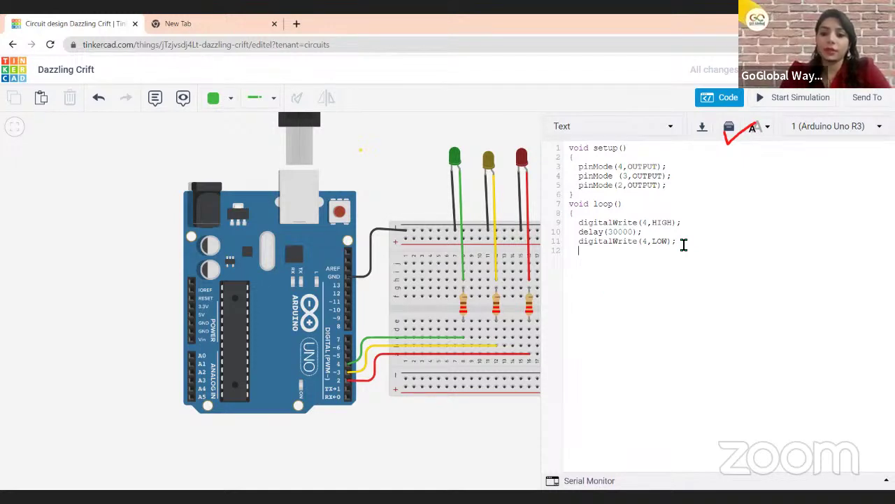
Leave a blank line below the green LED's code and write the yellow LED's switch-on statement digitalWrite(3,HIGH
key("Return")
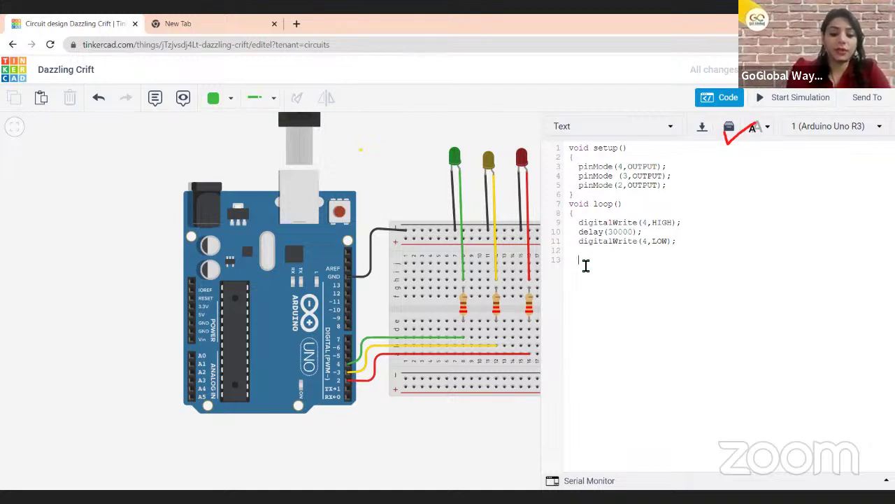
type("del")
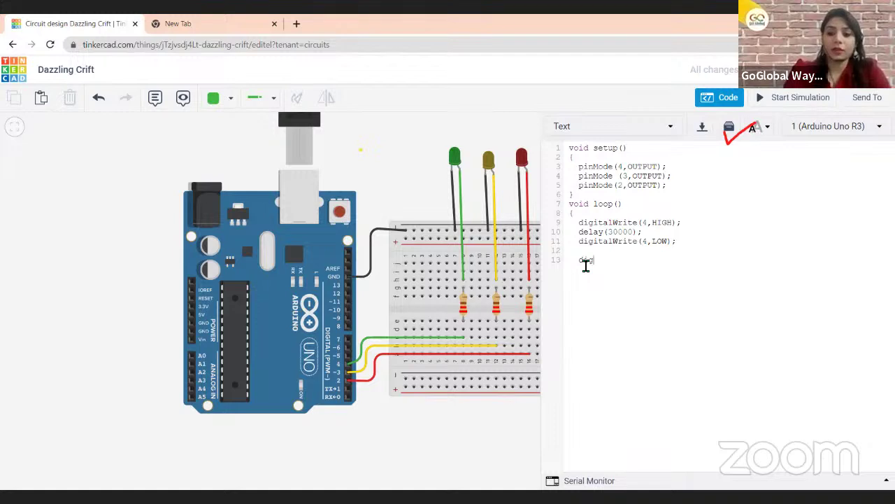
type("italWr")
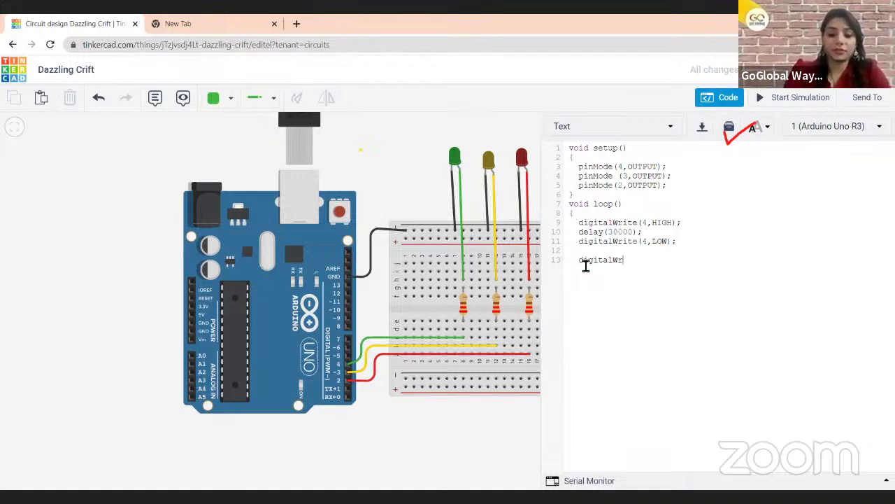
type("ite")
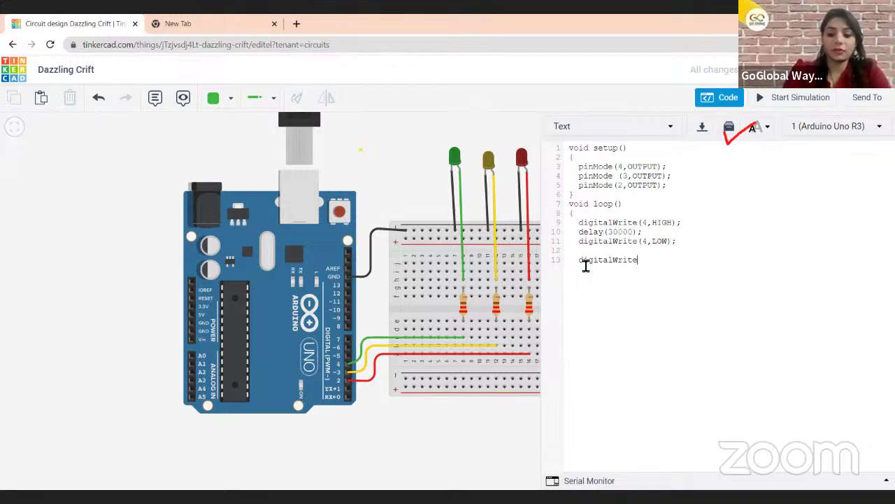
type("(3,HI")
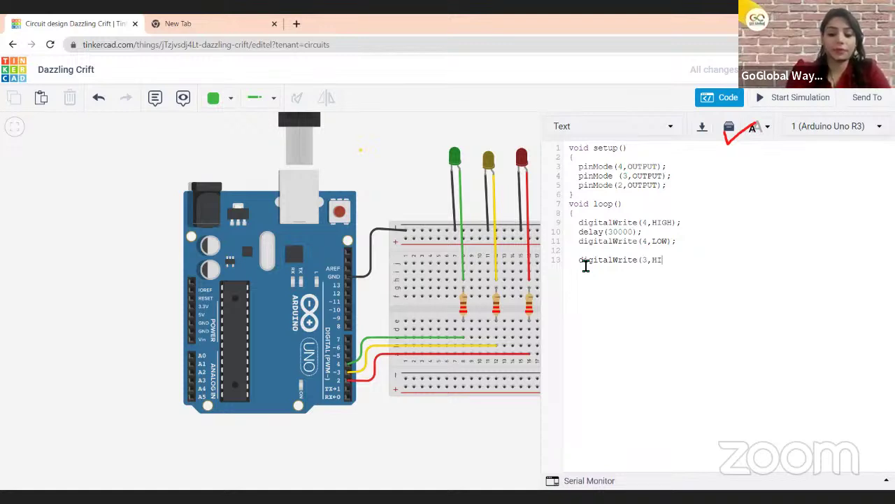
type("GH")
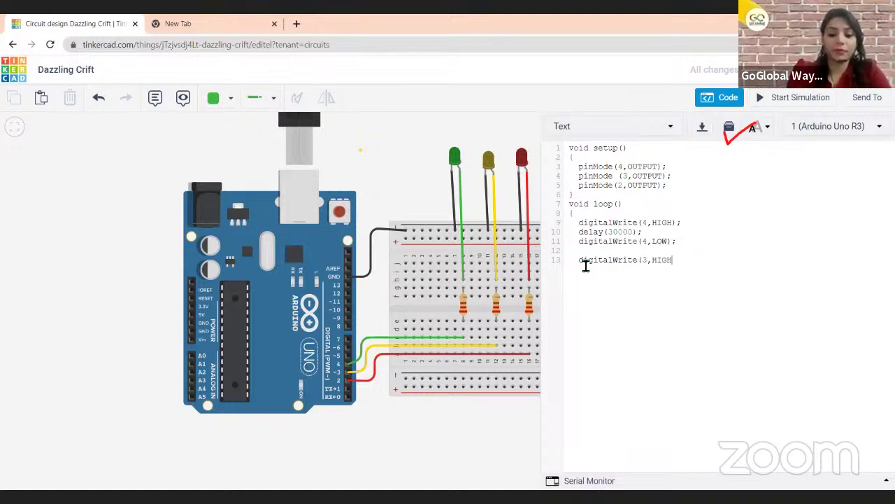